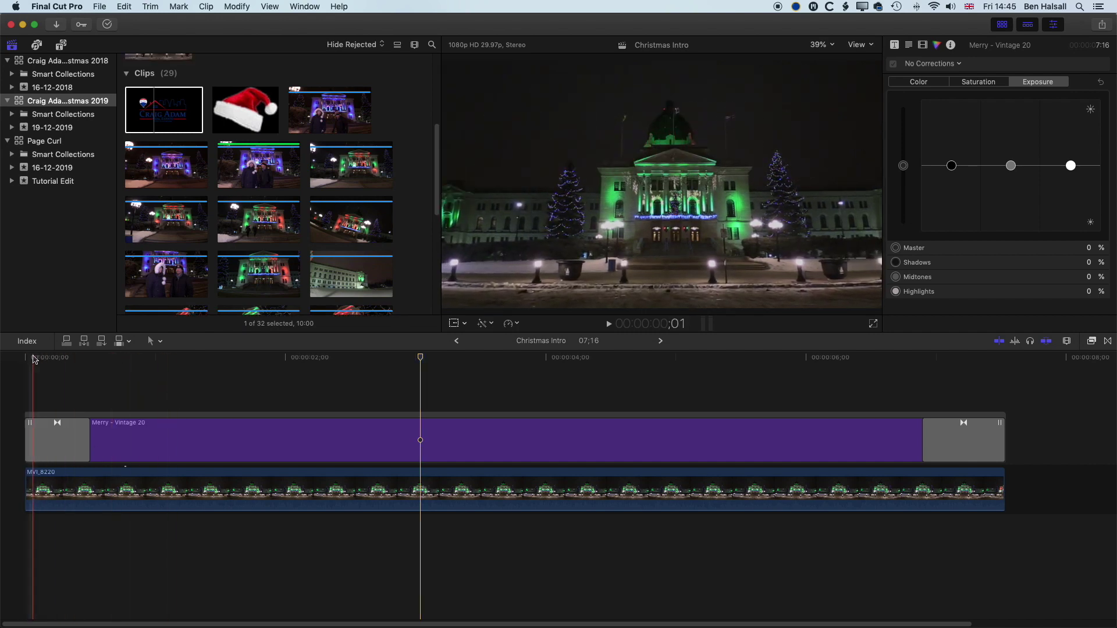
Play the Christmas Intro twice to watch its title, then show the installed generators.
key("space")
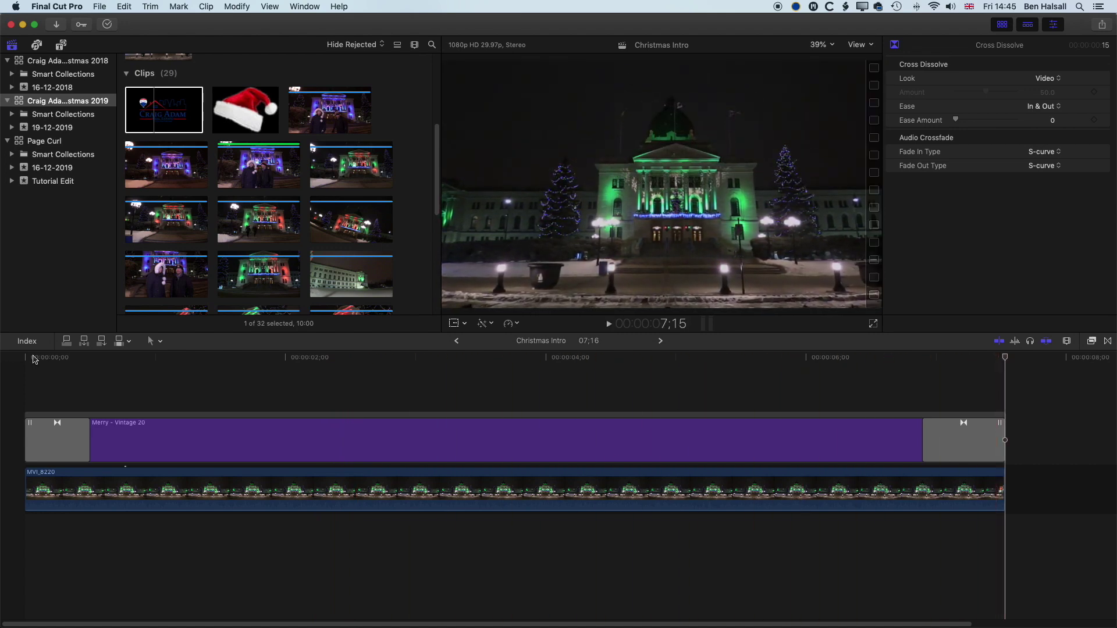
key("space")
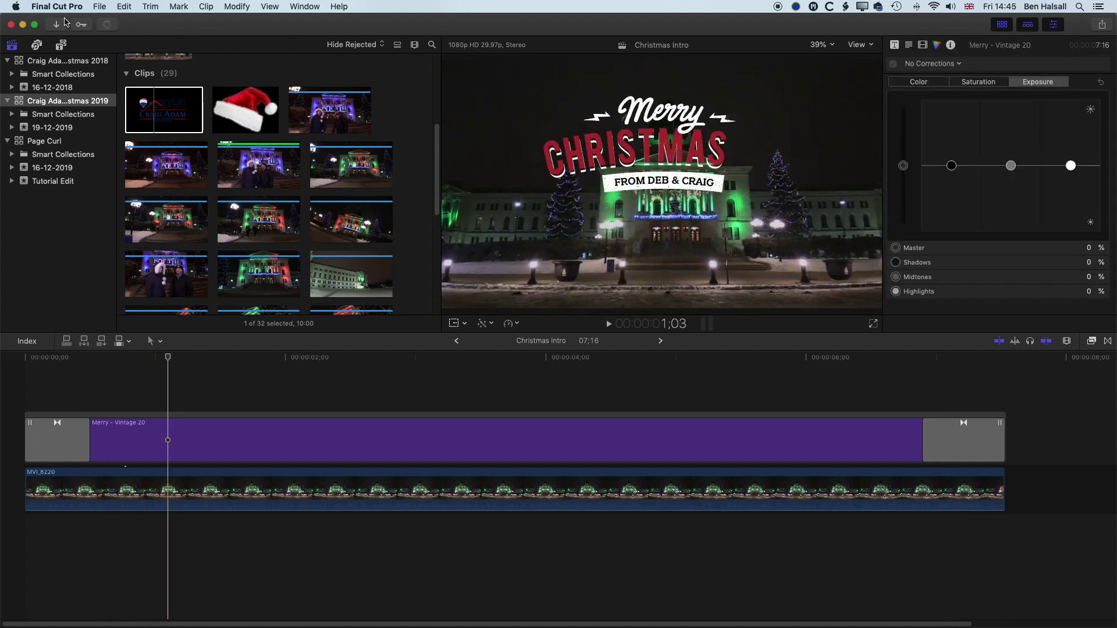
left_click(59, 46)
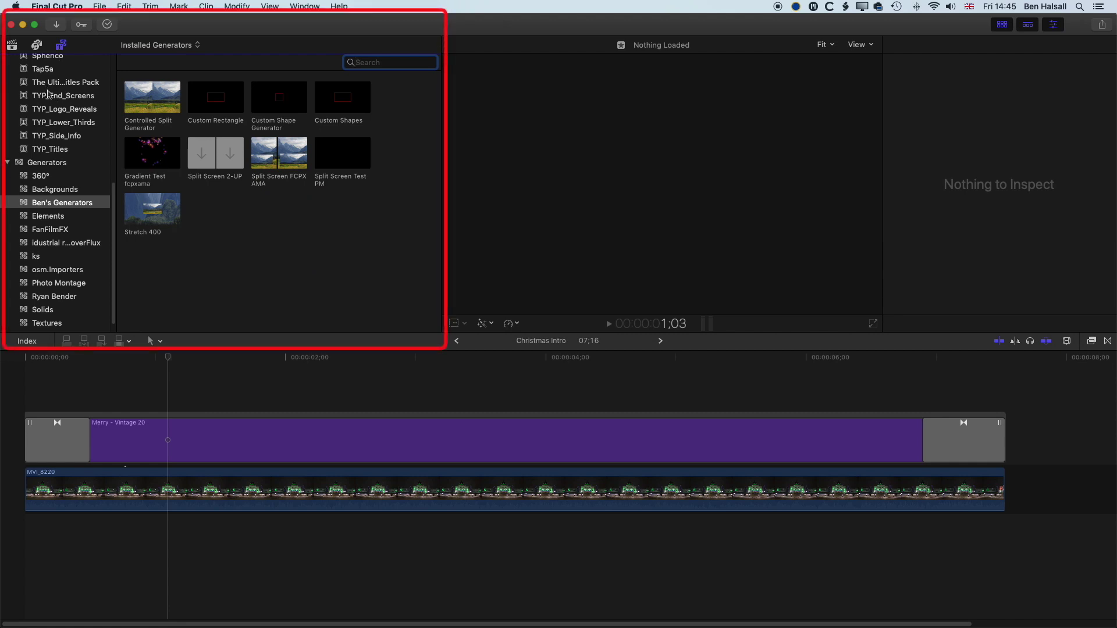
scroll(48, 94, "up", 3)
scroll(48, 94, "up", 5)
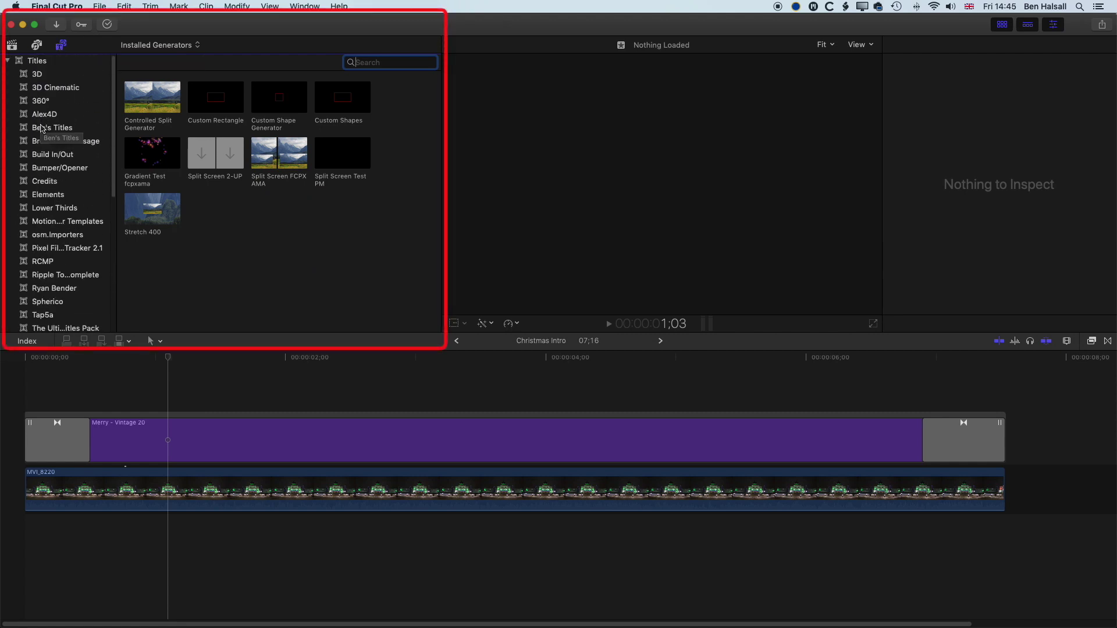
scroll(41, 129, "down", 3)
scroll(41, 130, "down", 3)
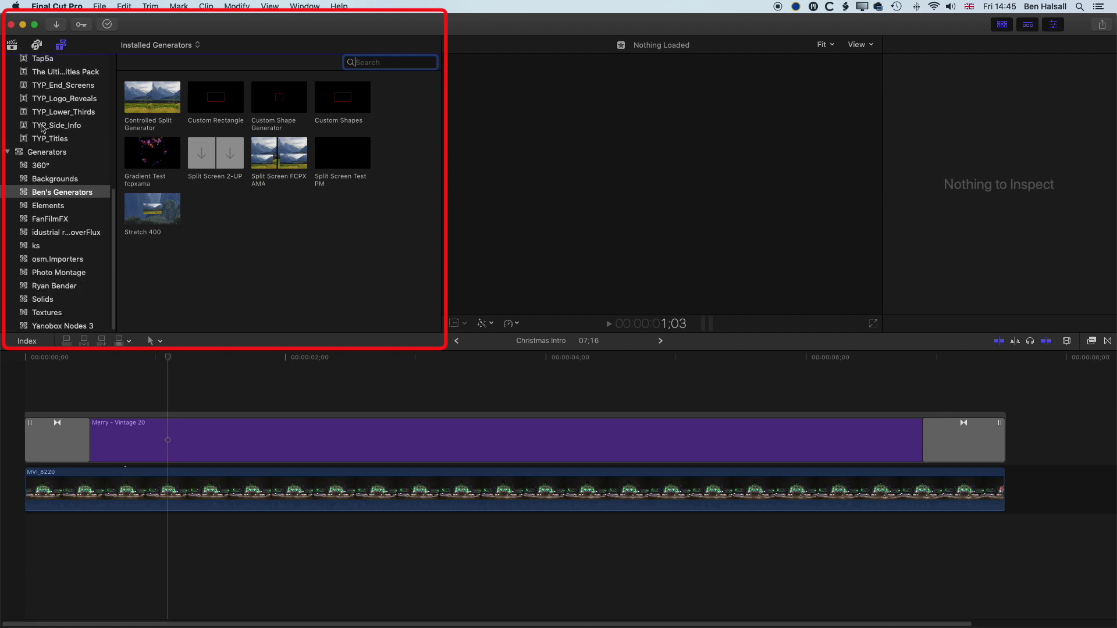
Preview snow gen from the ks category, then switch to the empty Snow project.
left_click(35, 247)
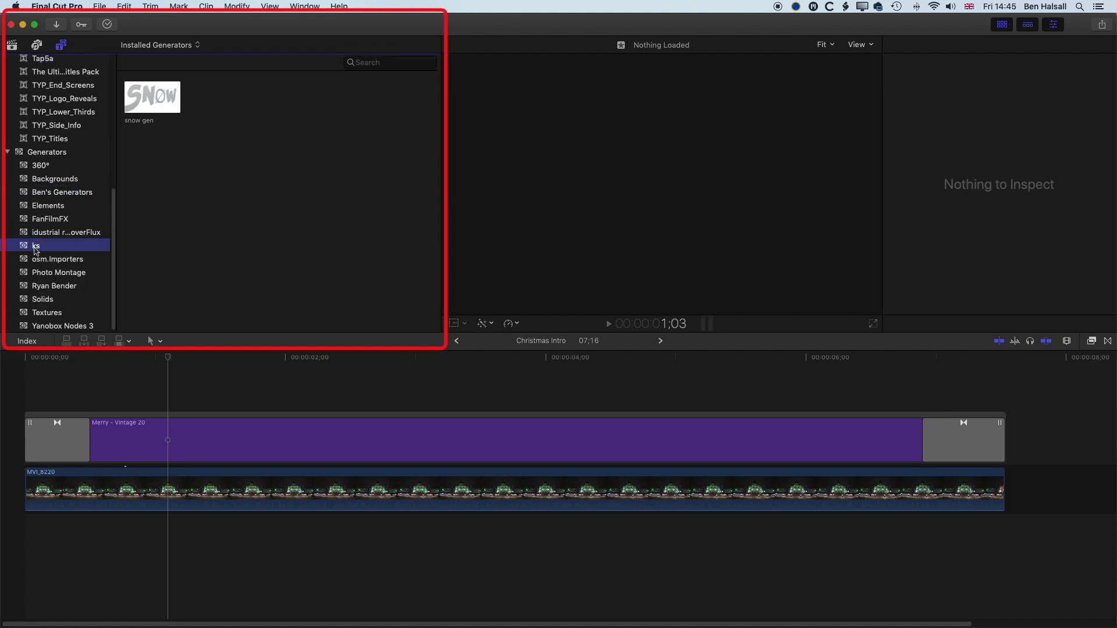
left_click(161, 103)
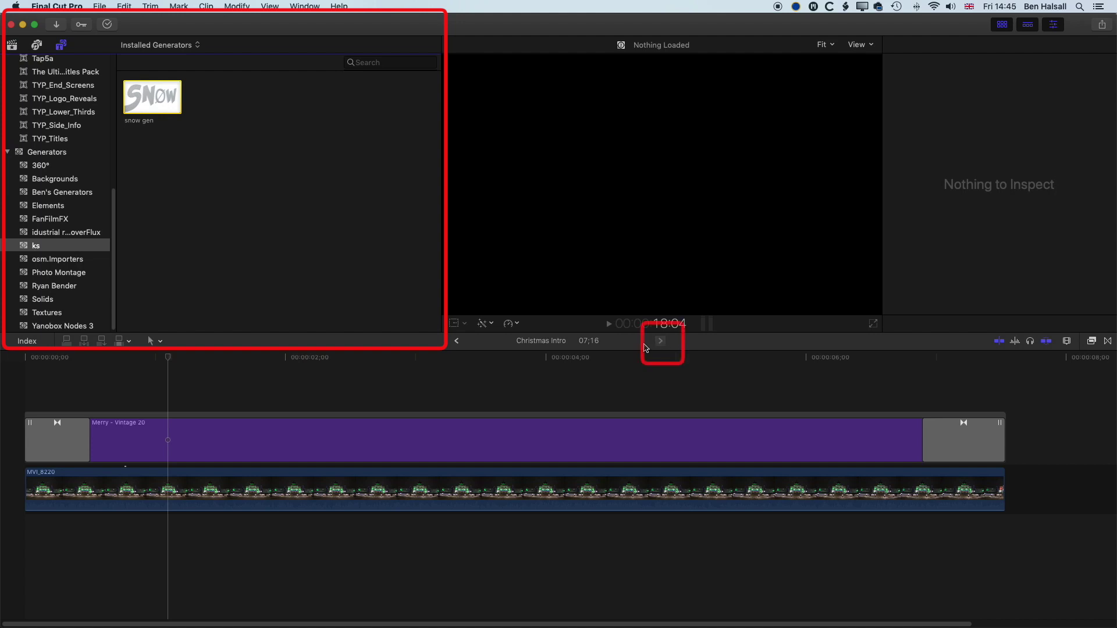
left_click(660, 340)
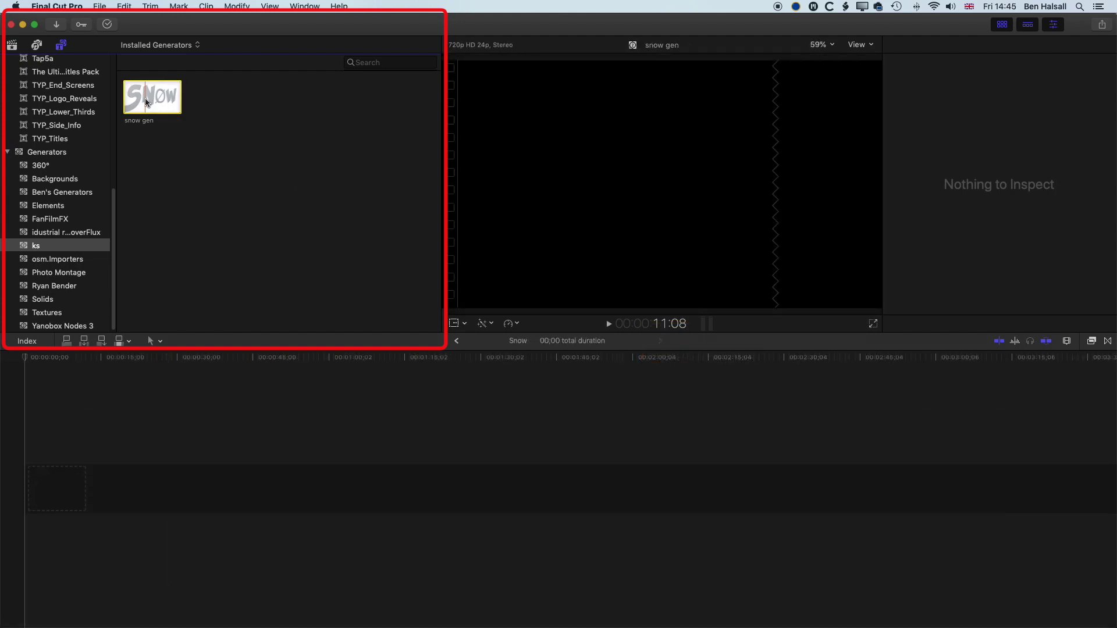
Add snow gen to the Snow timeline and set its generator Speed to 3.0.
mouse_move(148, 97)
left_mouse_down()
mouse_move(105, 465)
mouse_move(36, 490)
left_mouse_up()
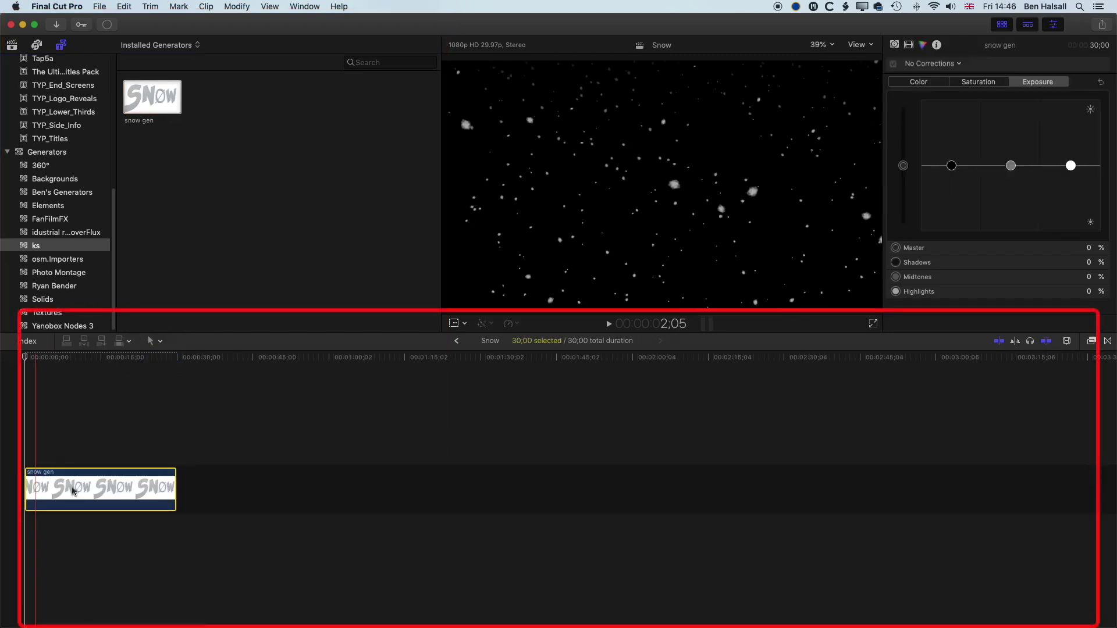
left_click(892, 46)
key("Tab")
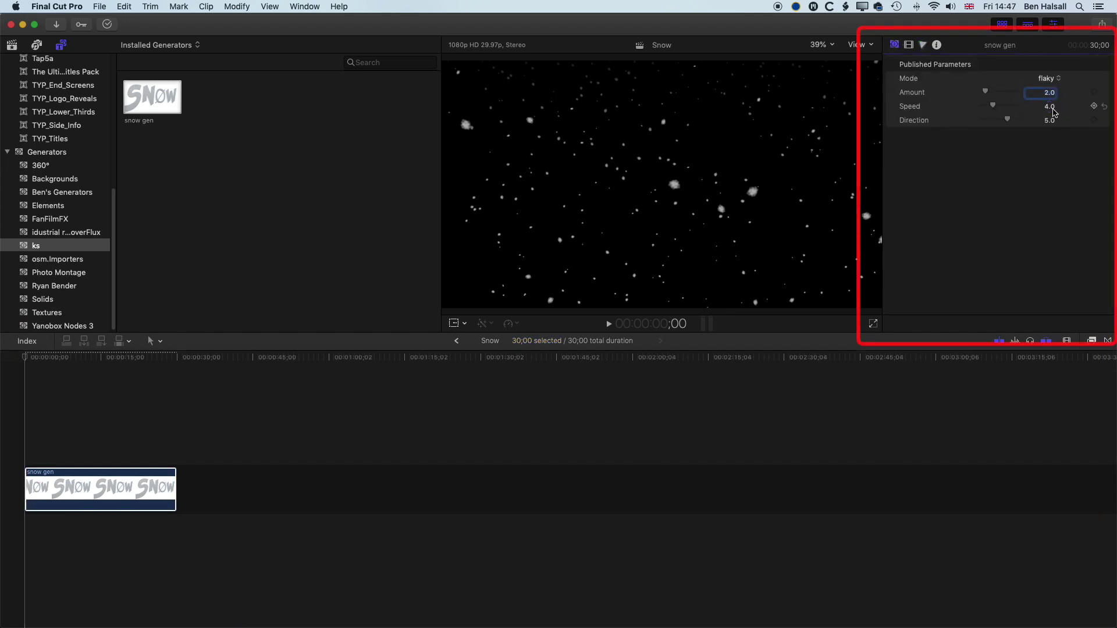
key("Tab")
type("3")
key("Tab")
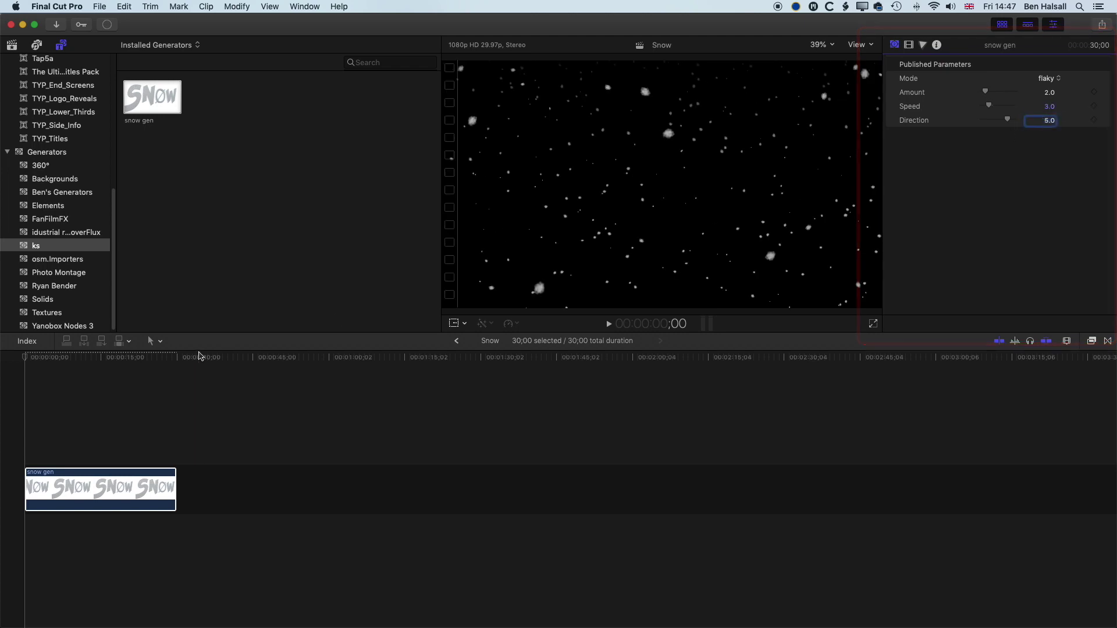
Set the snow gen clip's duration to 4:00;02 and fit the timeline to view.
left_click(125, 492)
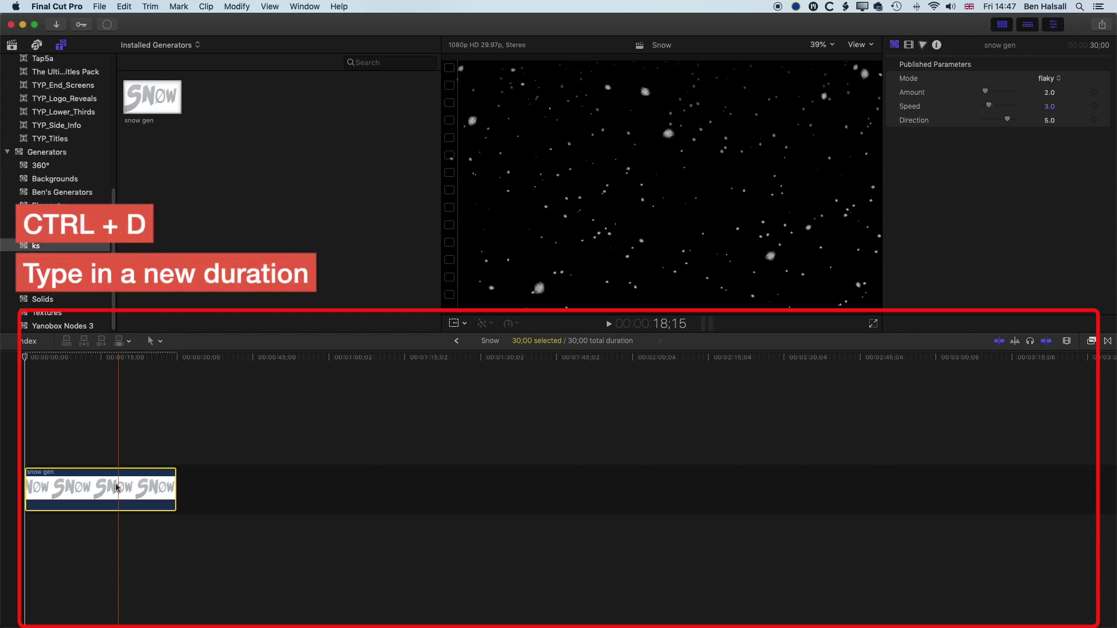
key("ctrl+d")
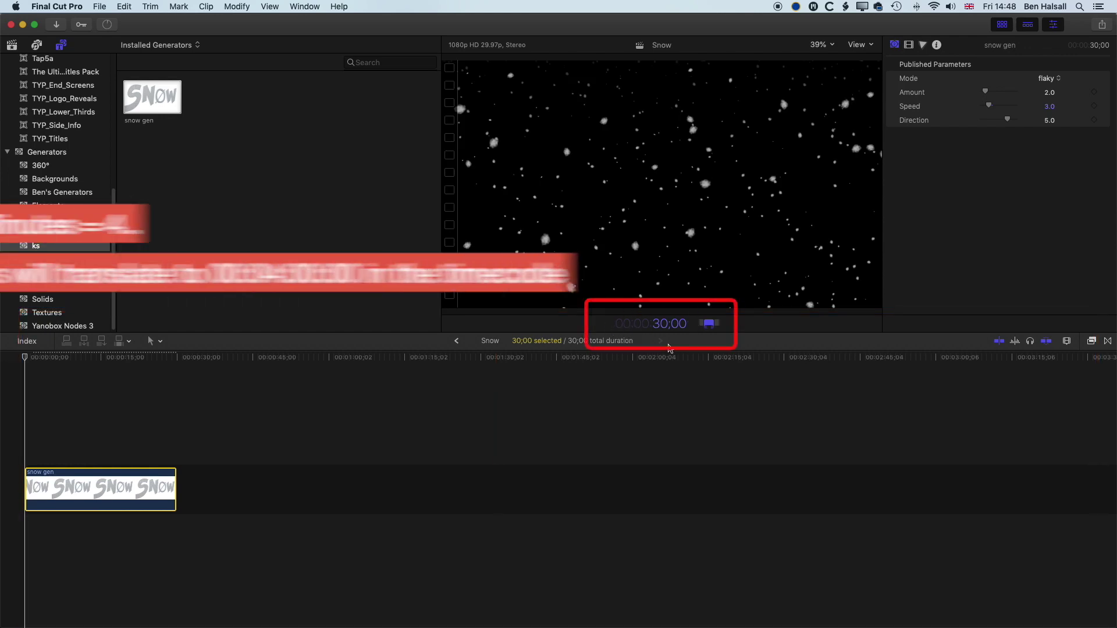
type("4:00;")
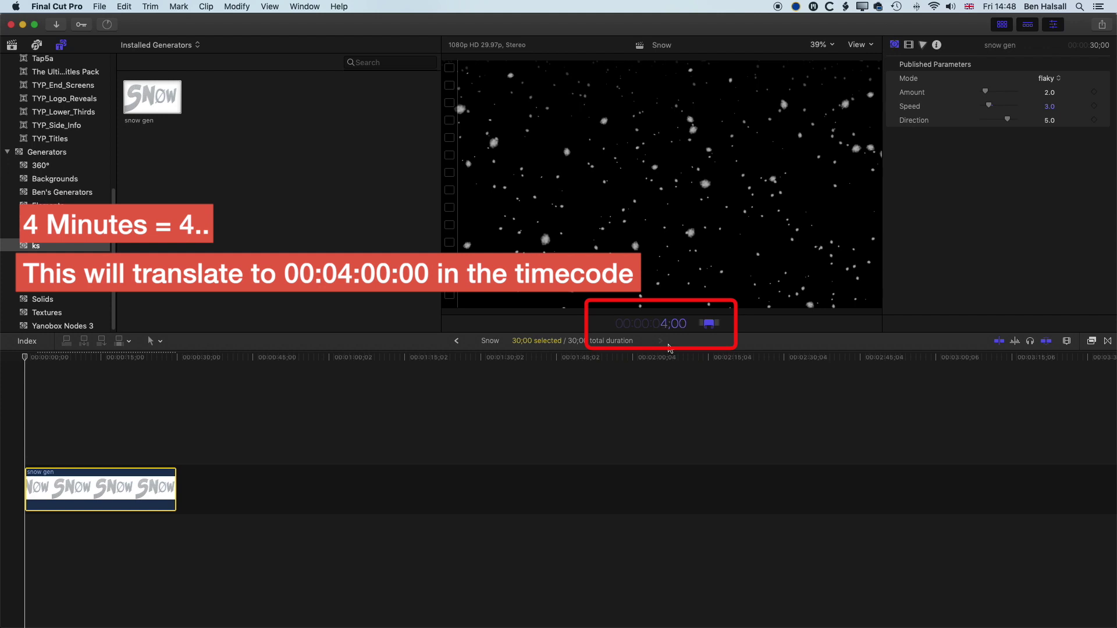
type("02")
key("Return")
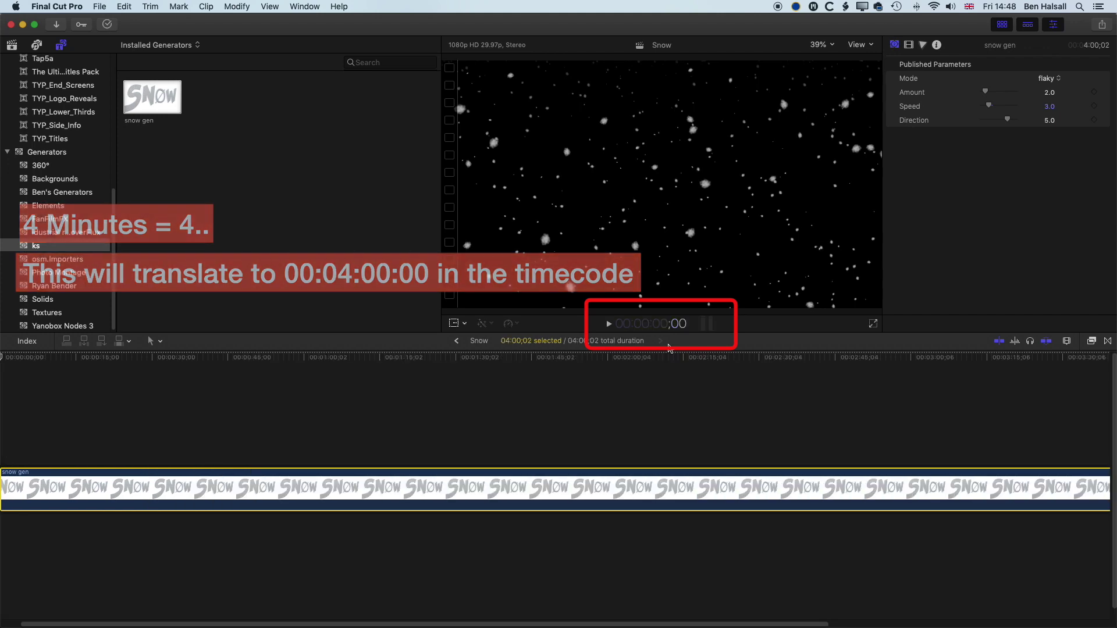
key("shift+z")
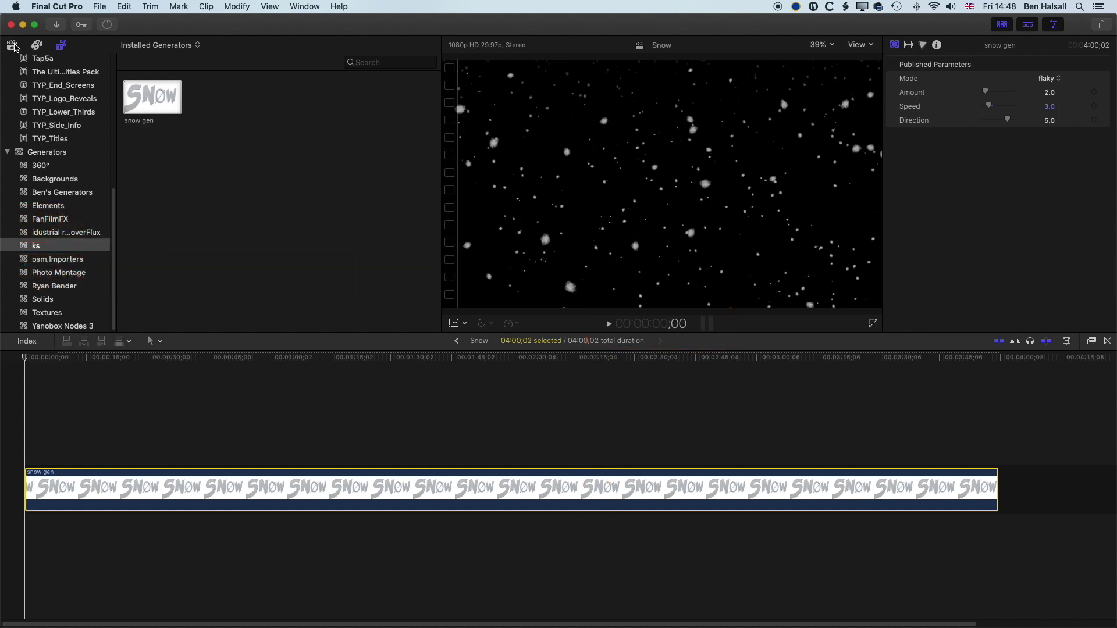
Change the Snow project's rendering codec to Apple ProRes 4444 in its settings.
left_click(10, 47)
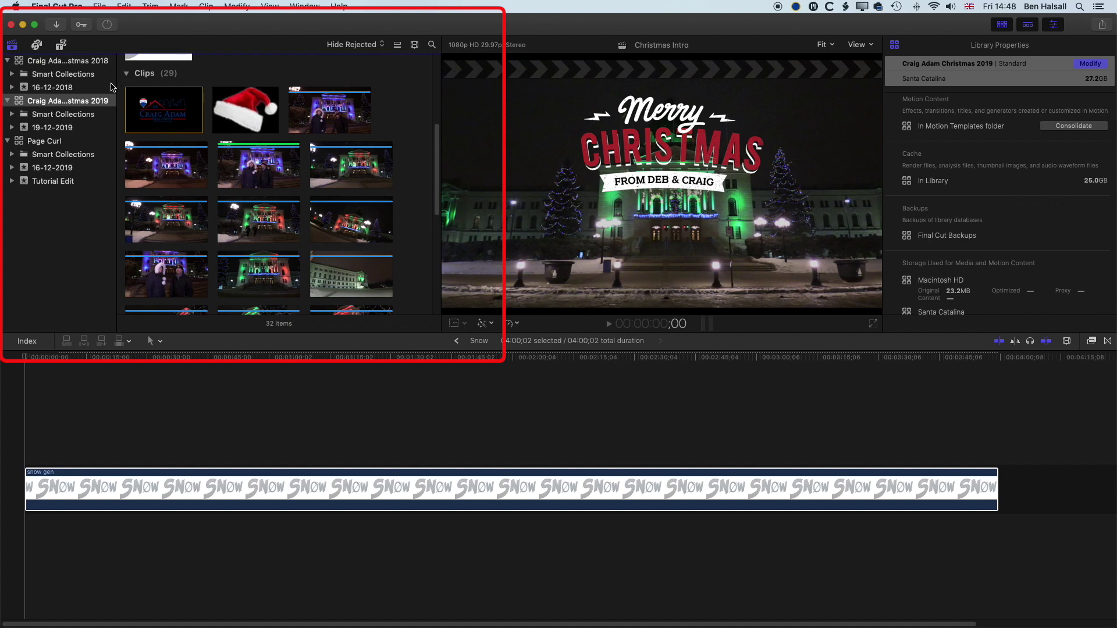
scroll(174, 88, "up", 3)
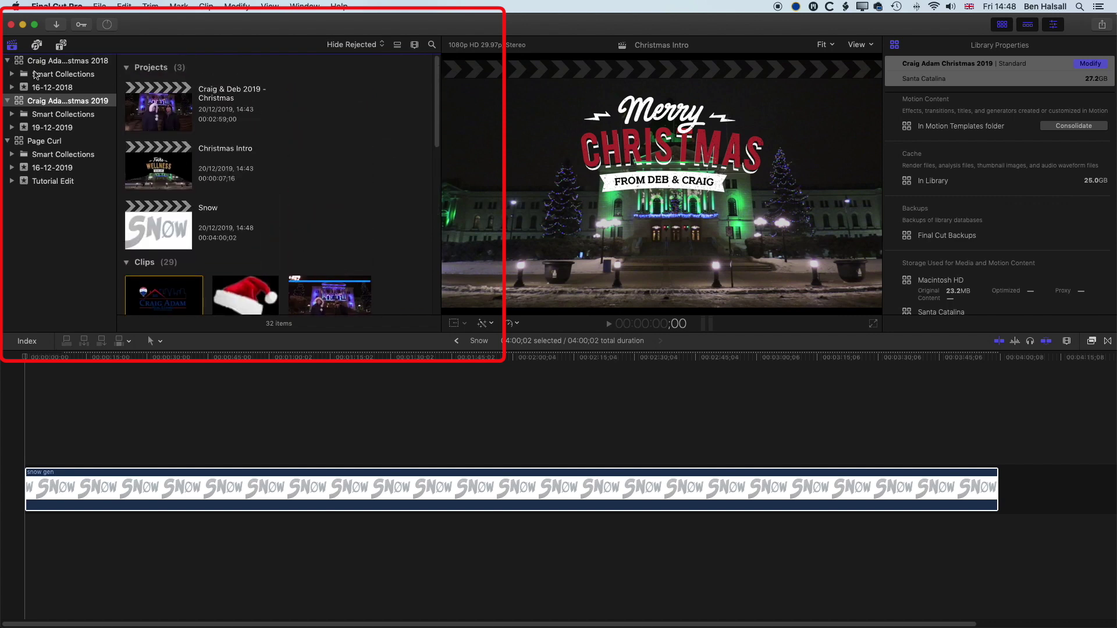
left_click(163, 228)
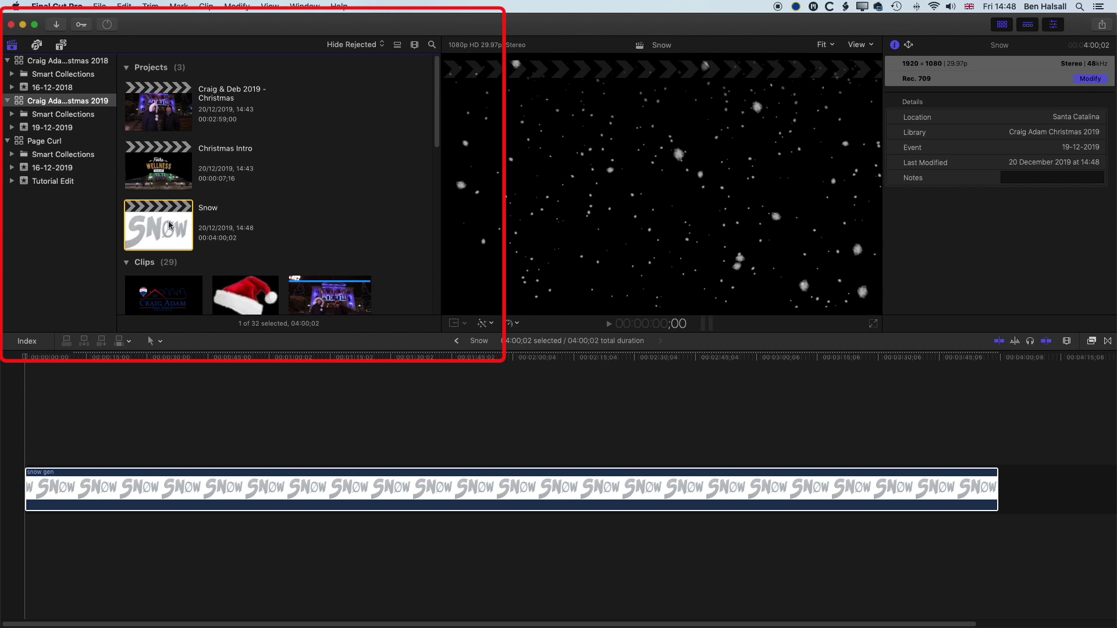
left_click(1089, 79)
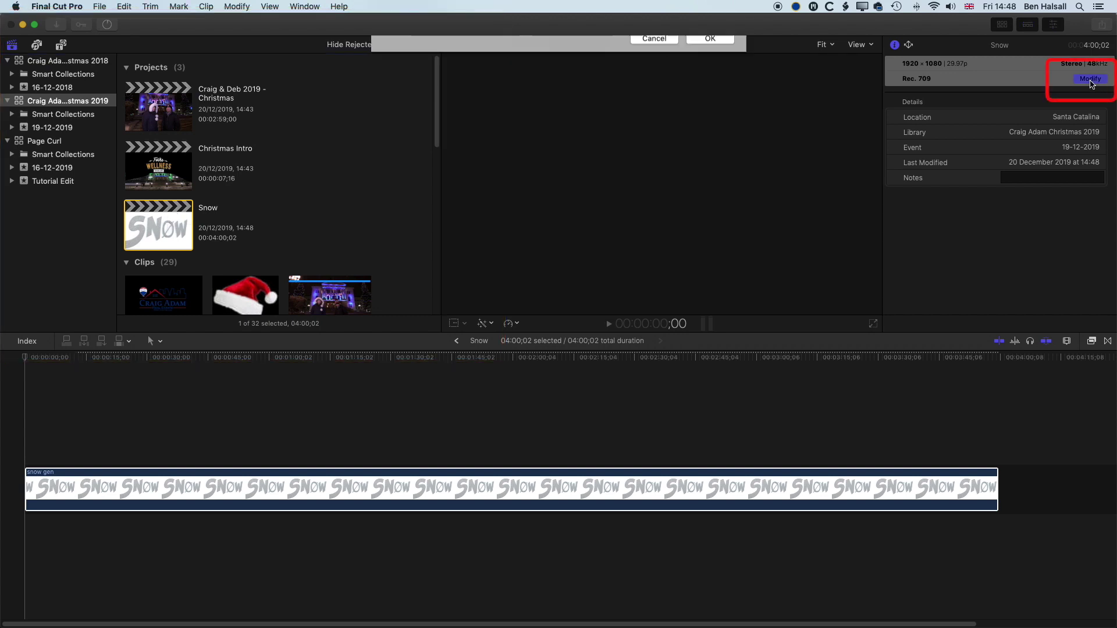
left_click(574, 125)
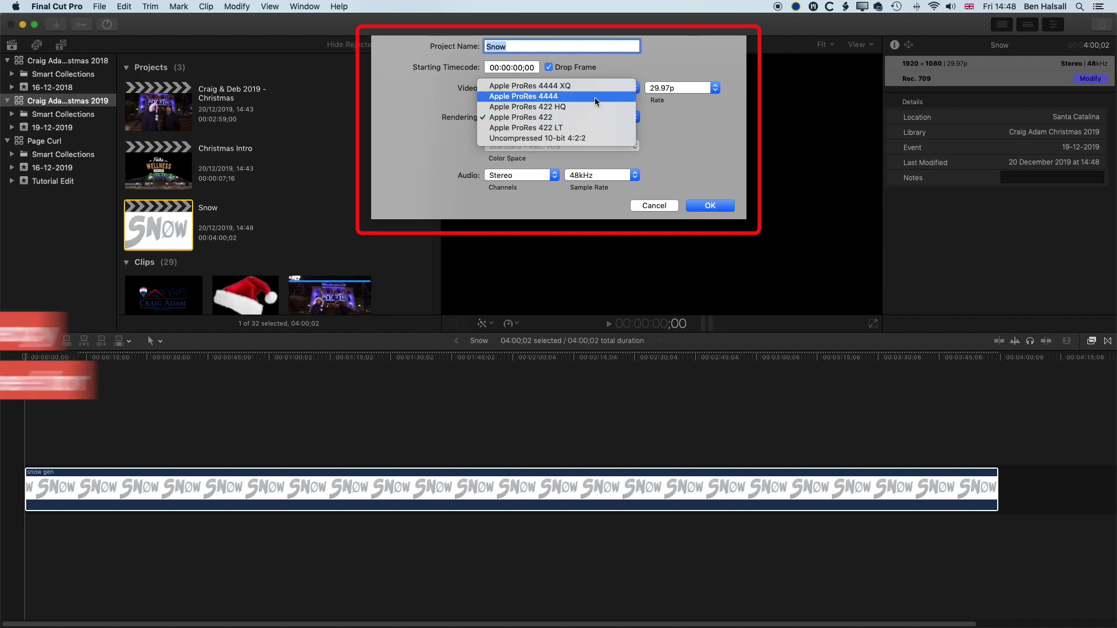
left_click(595, 101)
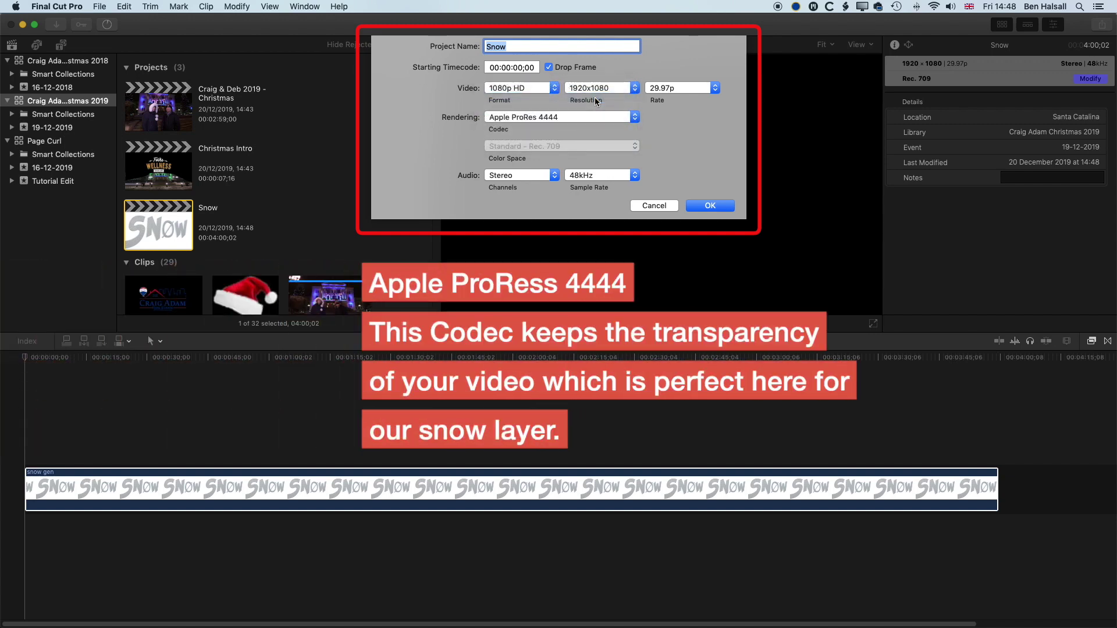
left_click(697, 204)
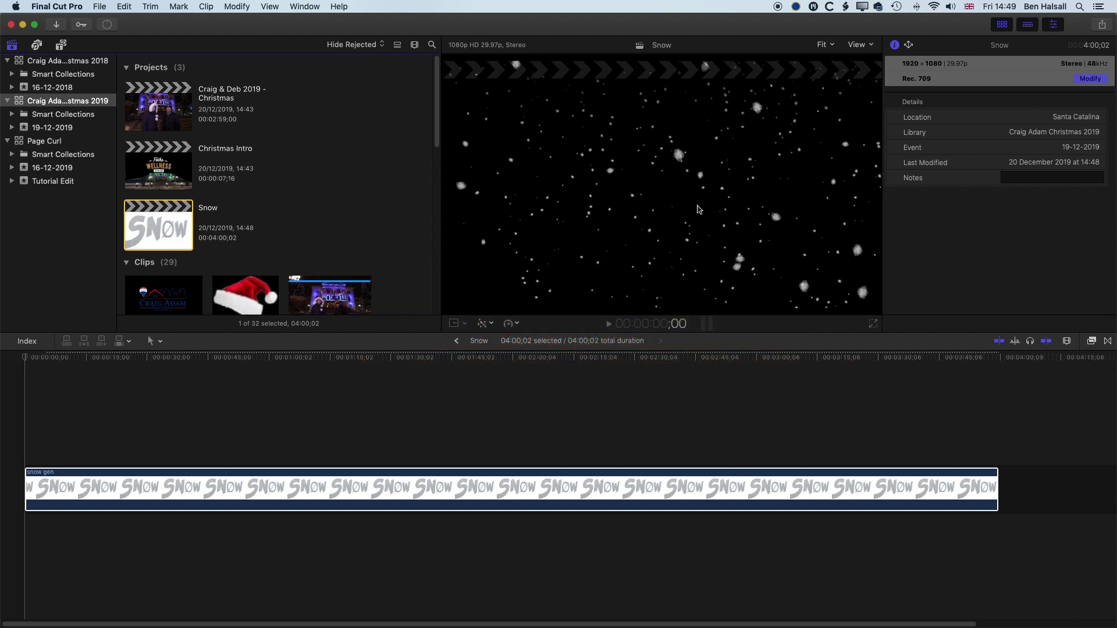
Start a Master File export using the Source - Apple ProRes 4444 video codec.
key("c")
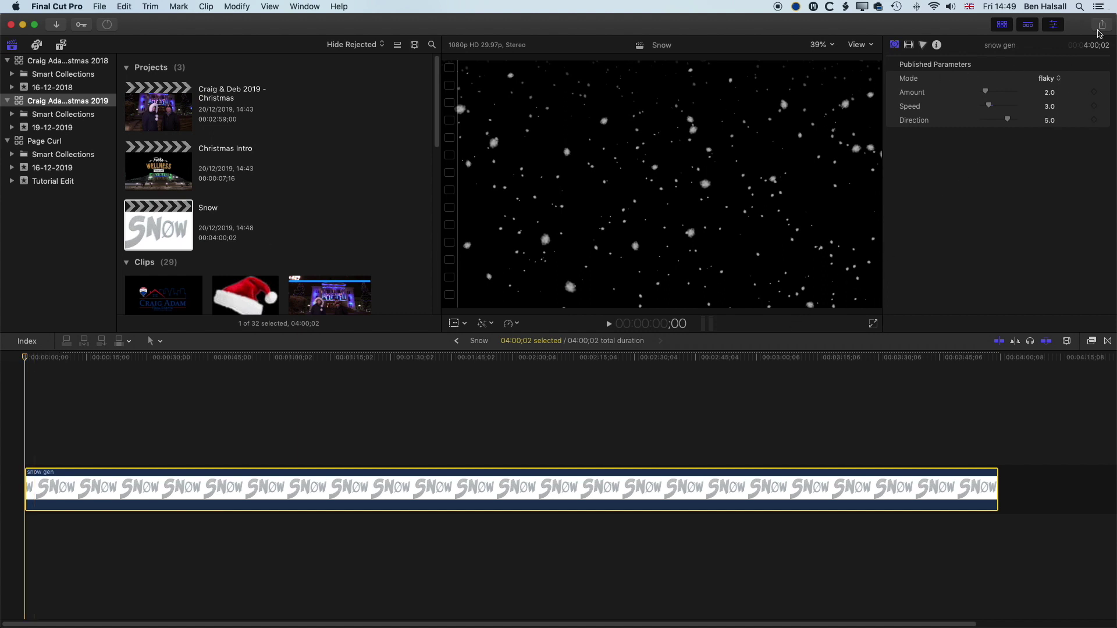
left_click(1102, 24)
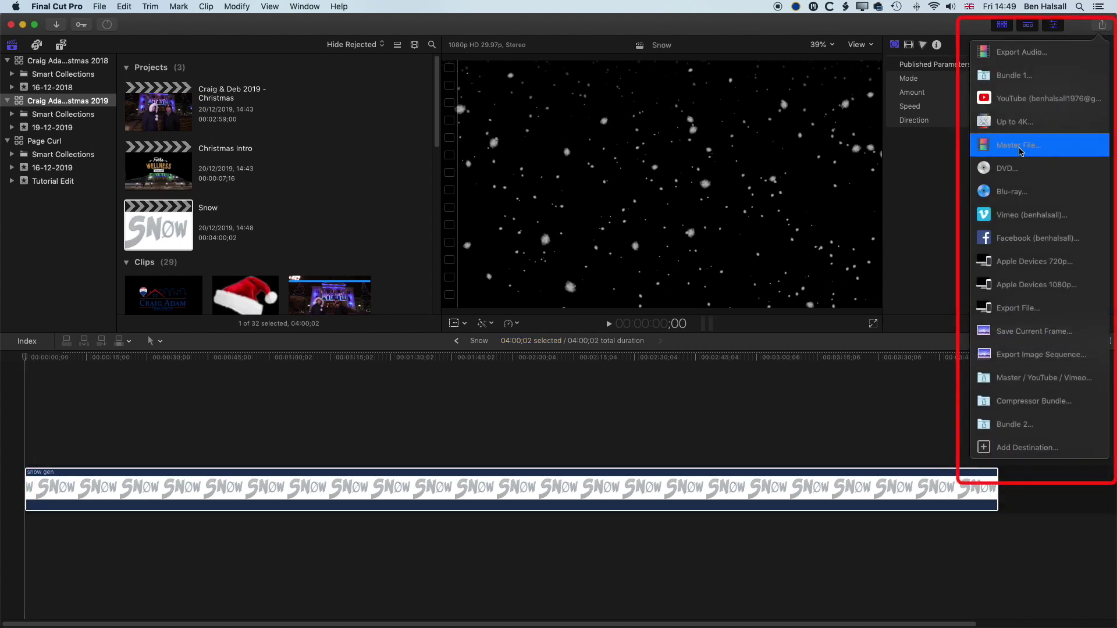
left_click(1019, 151)
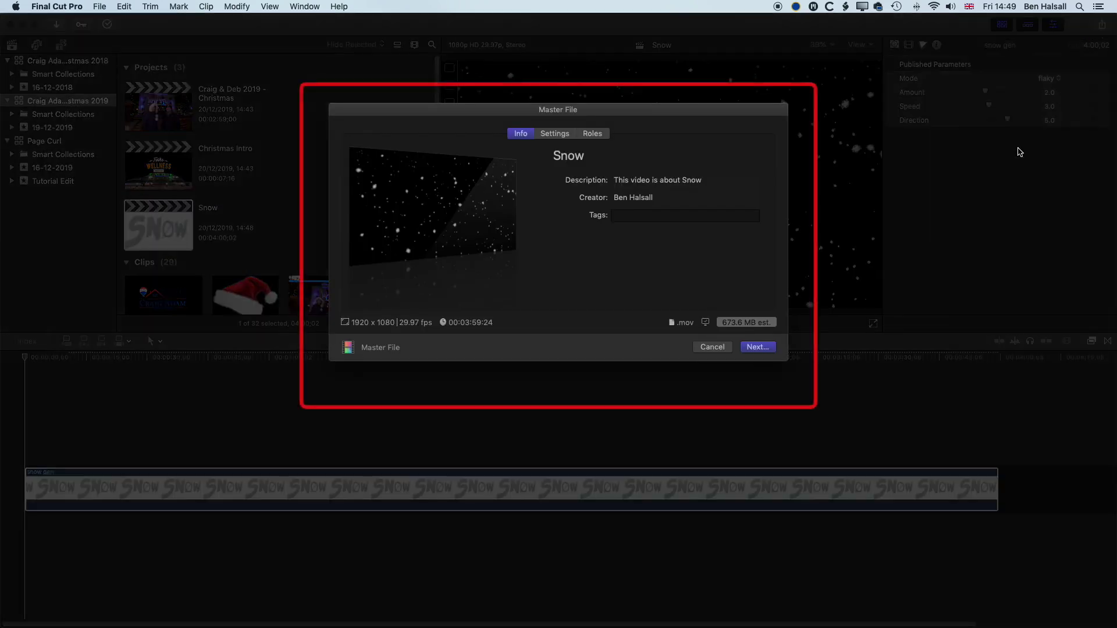
left_click(552, 135)
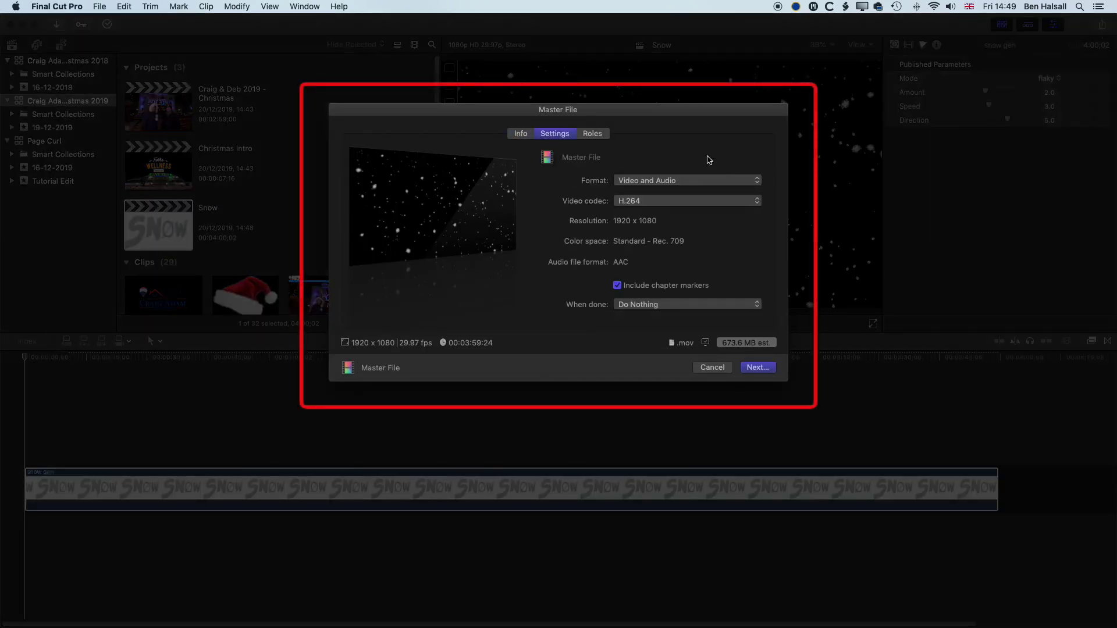
left_click(645, 202)
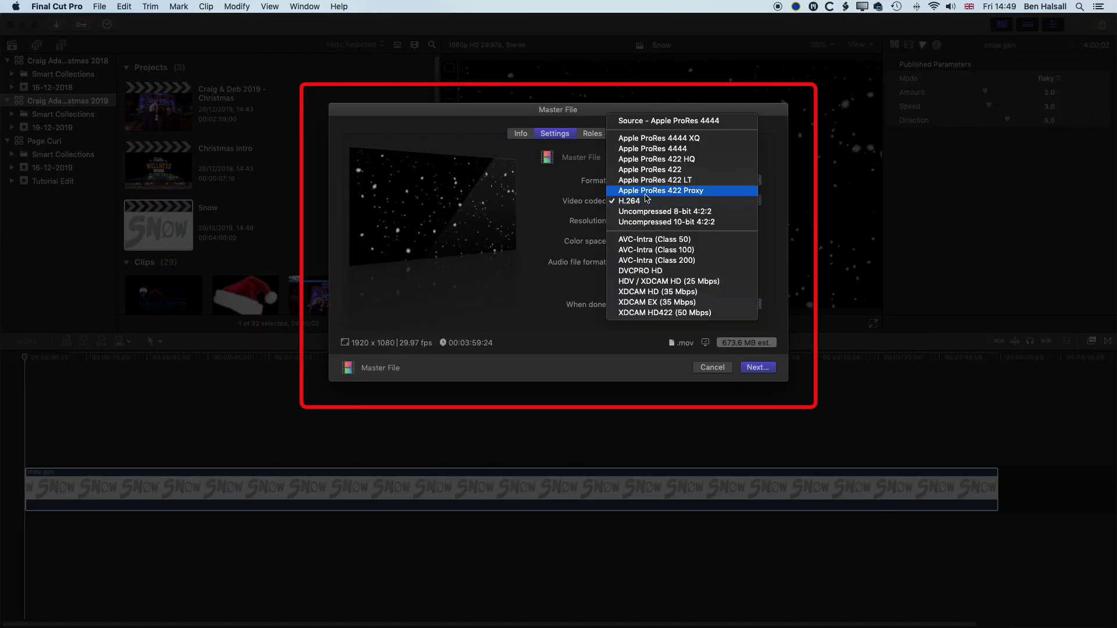
left_click(654, 122)
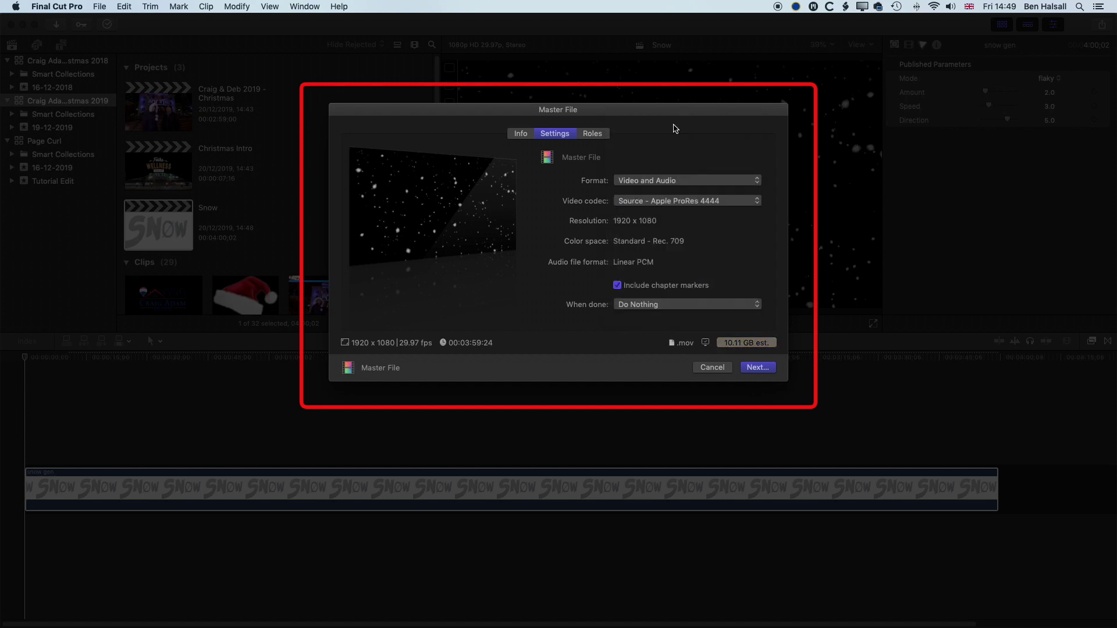
left_click(646, 202)
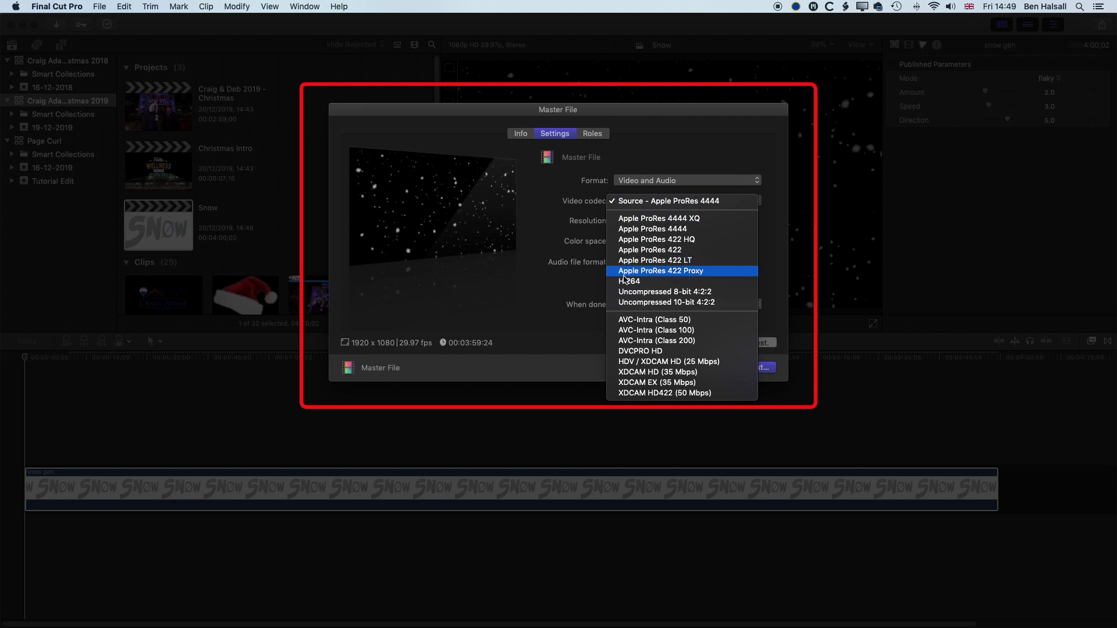
left_click(569, 248)
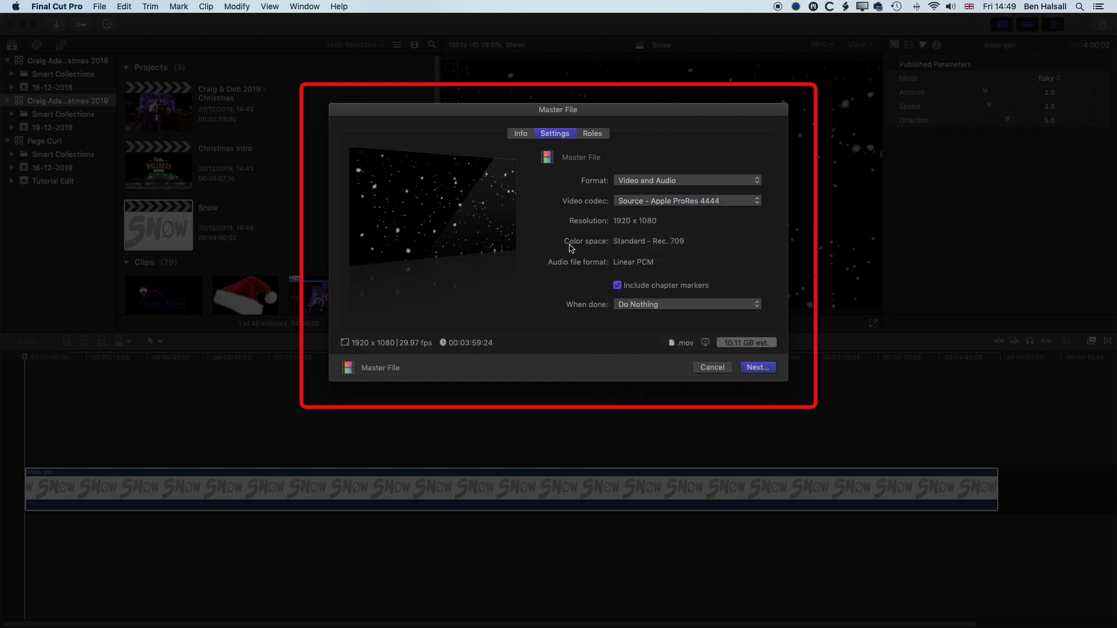
Save the export as Snow New in Christmas 2019 and reopen the Christmas Intro.
left_click(755, 367)
type("Sn")
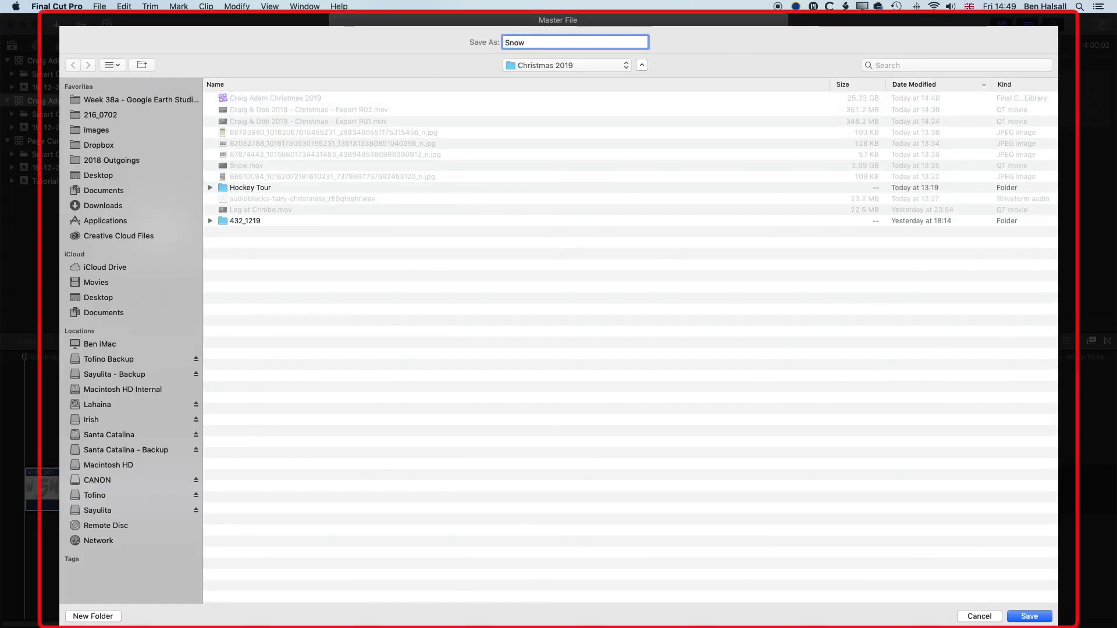
type("ow")
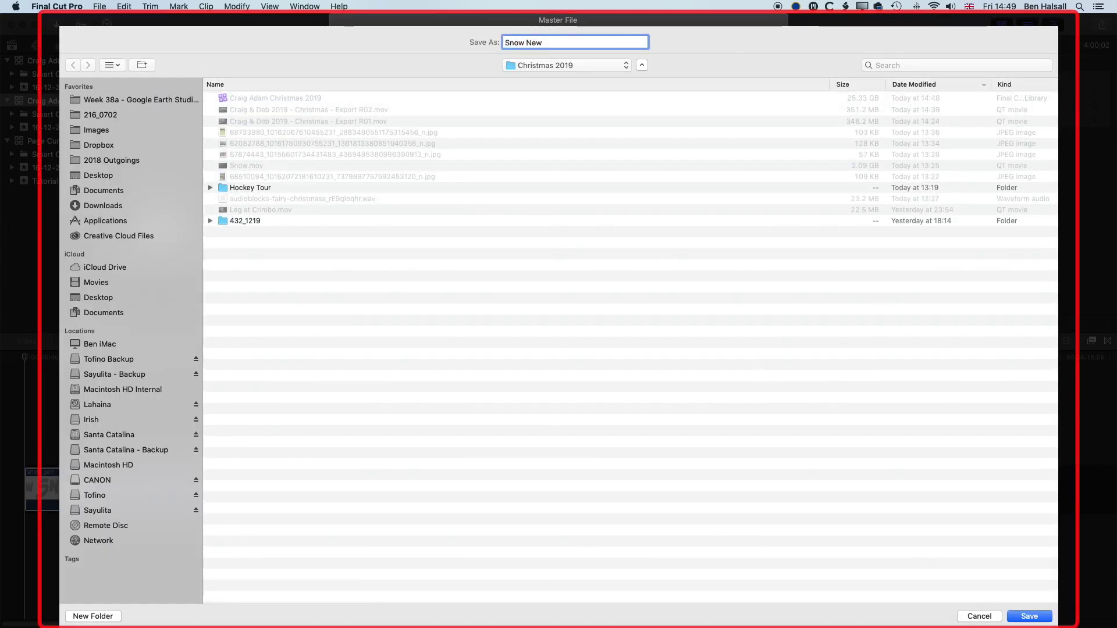
key("Escape")
key("Escape")
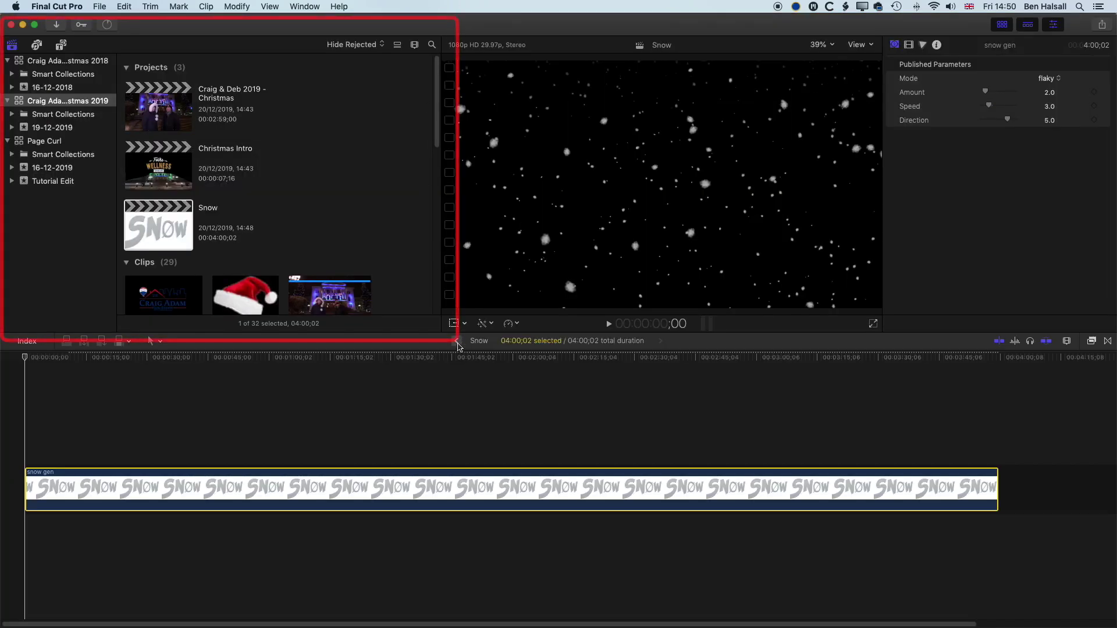
left_click(457, 341)
scroll(327, 180, "down", 1)
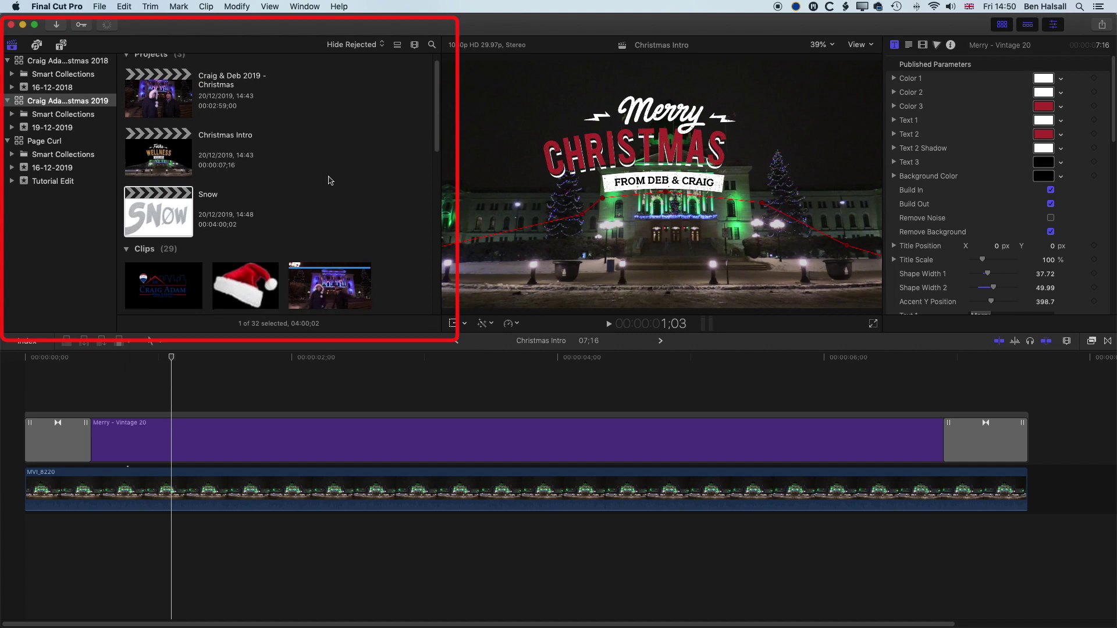
scroll(327, 179, "down", 1)
scroll(331, 180, "down", 3)
scroll(328, 181, "down", 3)
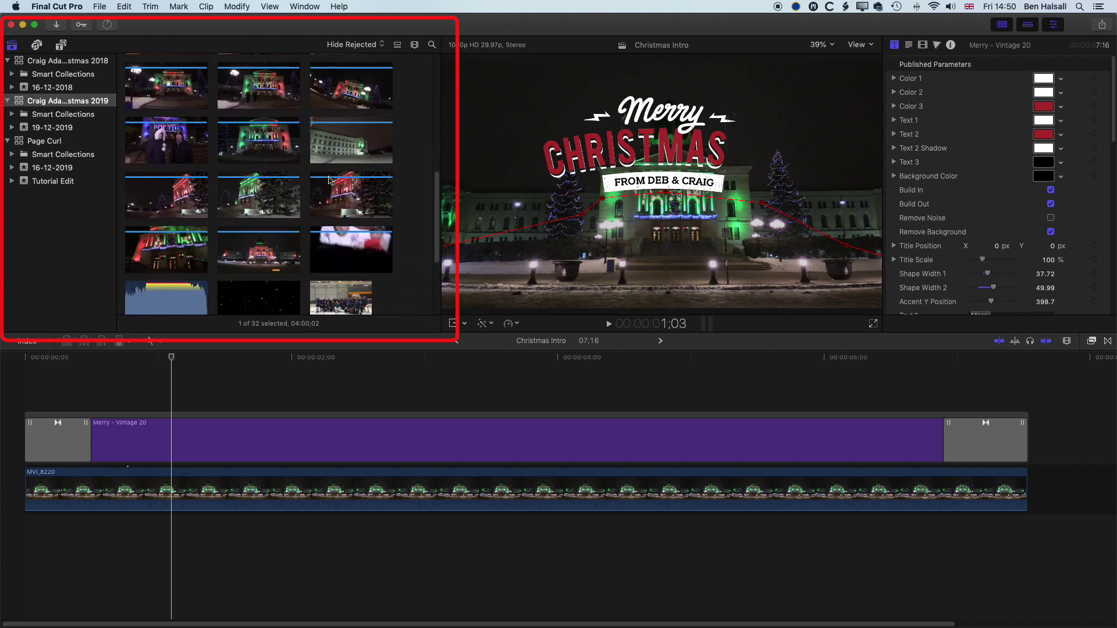
scroll(329, 180, "down", 3)
Select the whole exported Snow clip and drag it onto the Christmas Intro timeline.
left_click(267, 216)
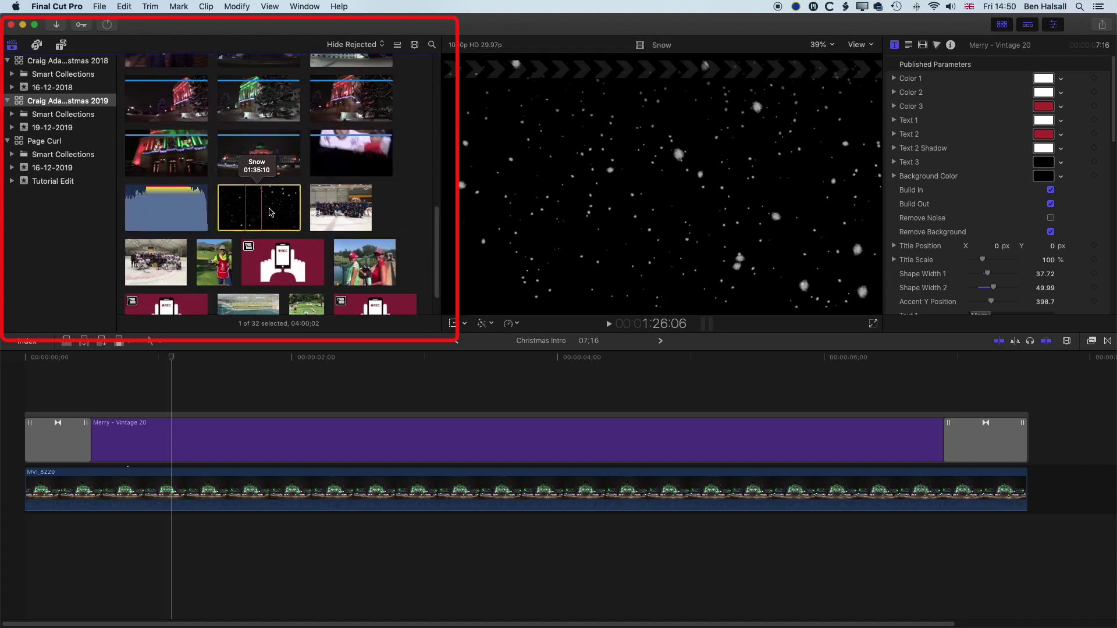
left_click(267, 215)
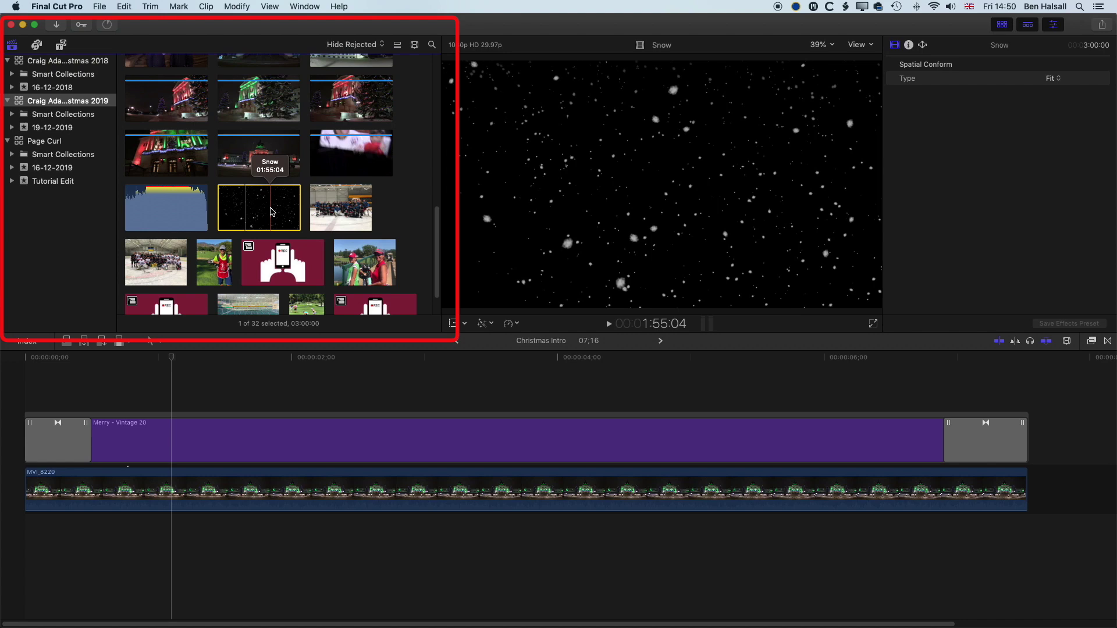
left_click_drag(271, 212, 37, 386)
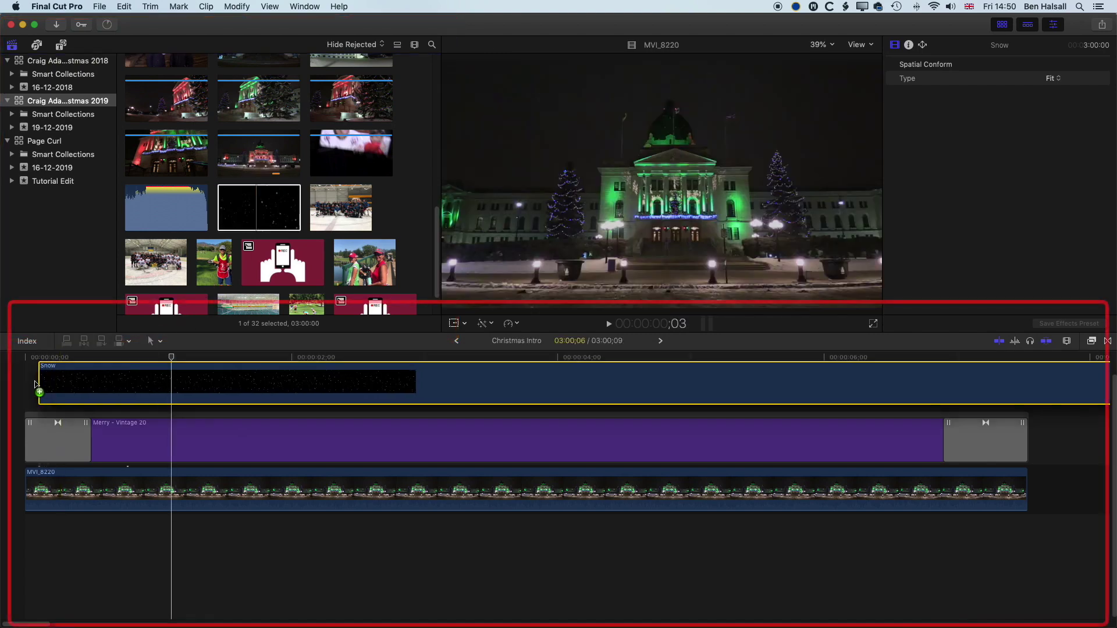
Connect the Snow clip at the timeline start and preview the intro.
left_click_drag(36, 384, 28, 384)
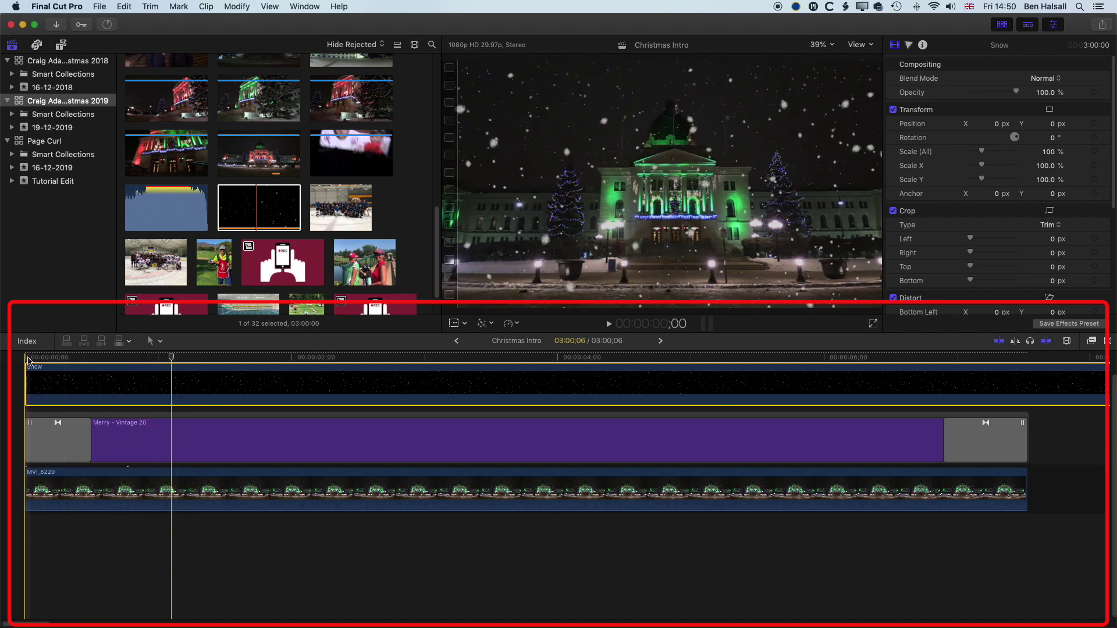
key("space")
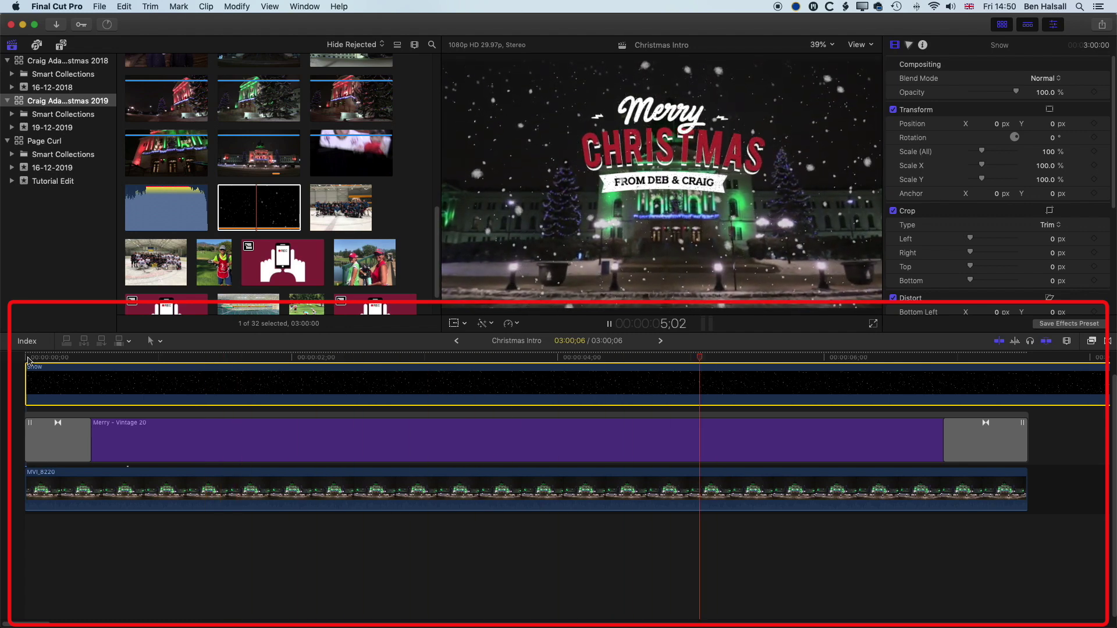
key("space")
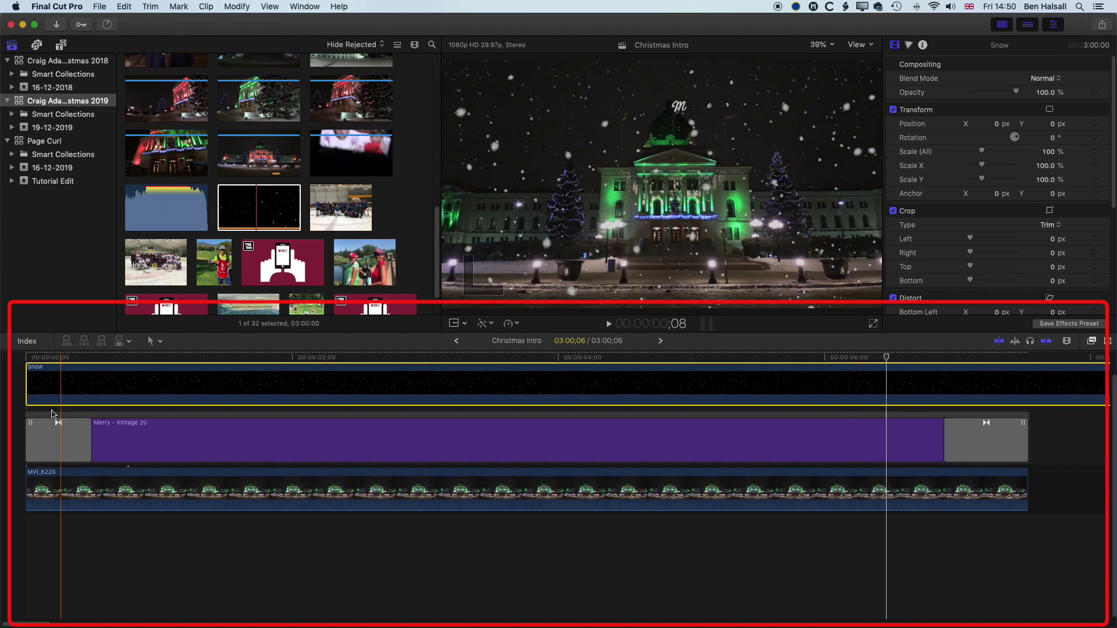
Move the Snow clip below the title, above MVI_8220, and replay from the start.
left_click_drag(50, 383, 54, 443)
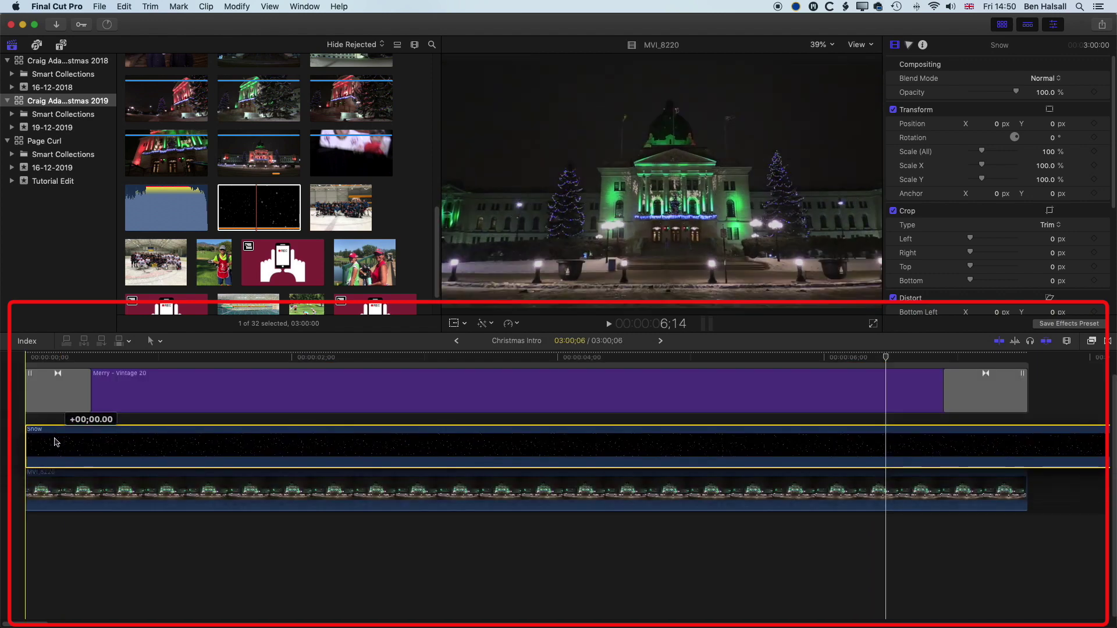
left_click(12, 359)
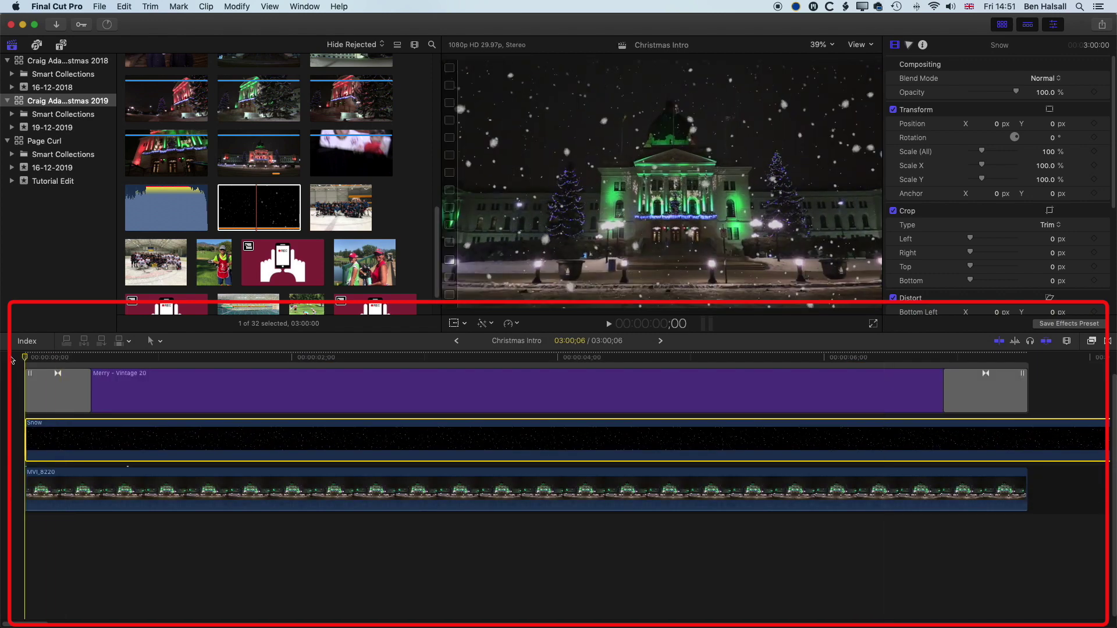
key("space")
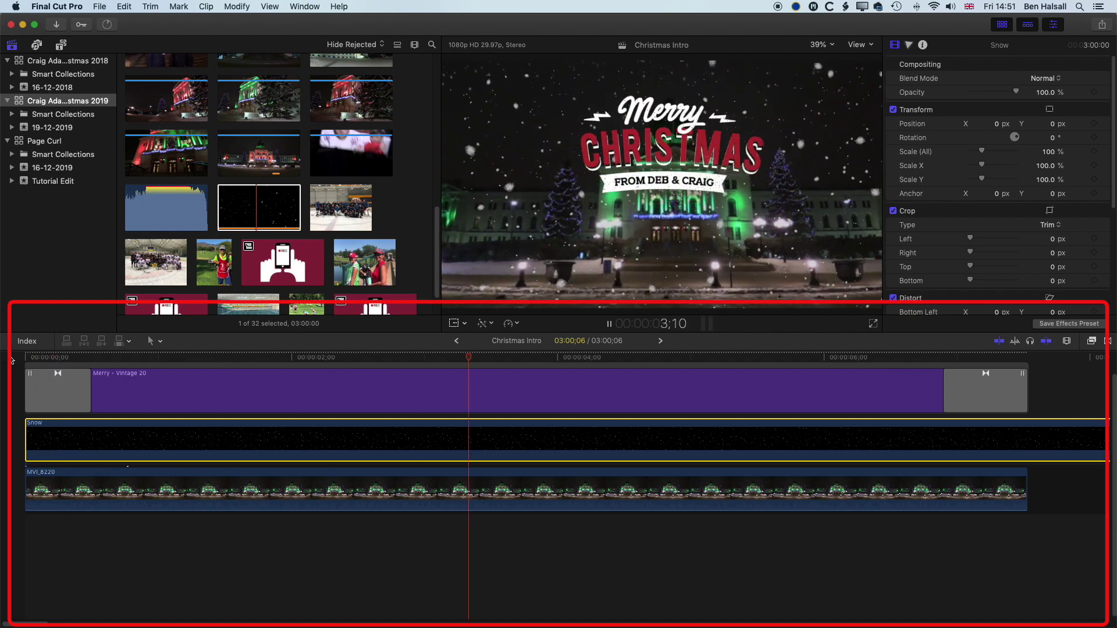
key("space")
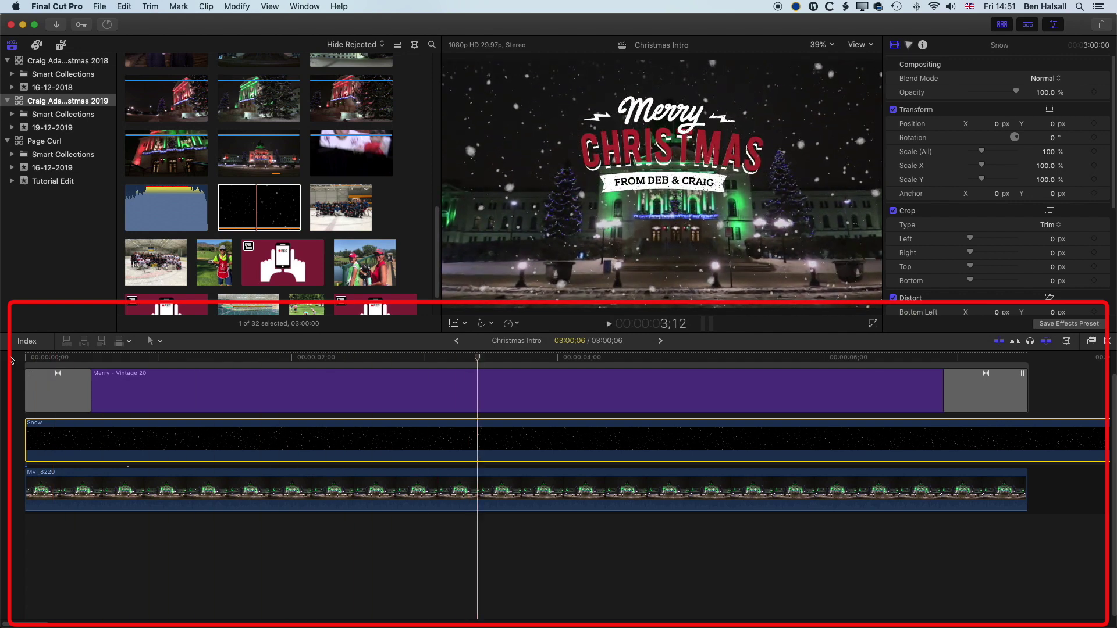
Retime the Snow clip to Fast 2x and preview the faster snow.
left_click(510, 323)
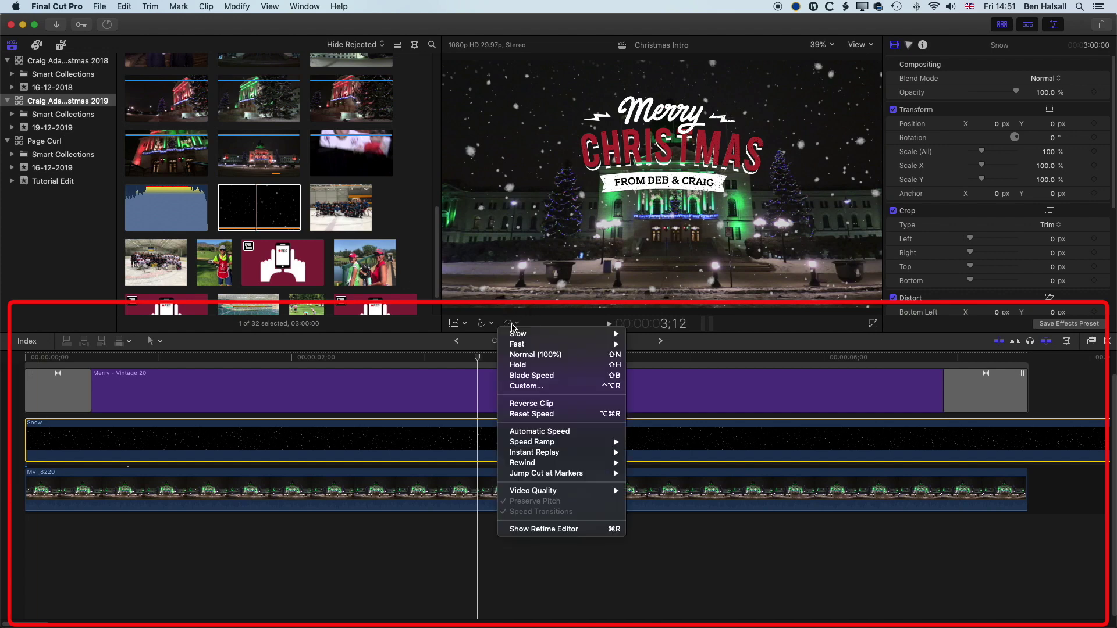
mouse_move(541, 344)
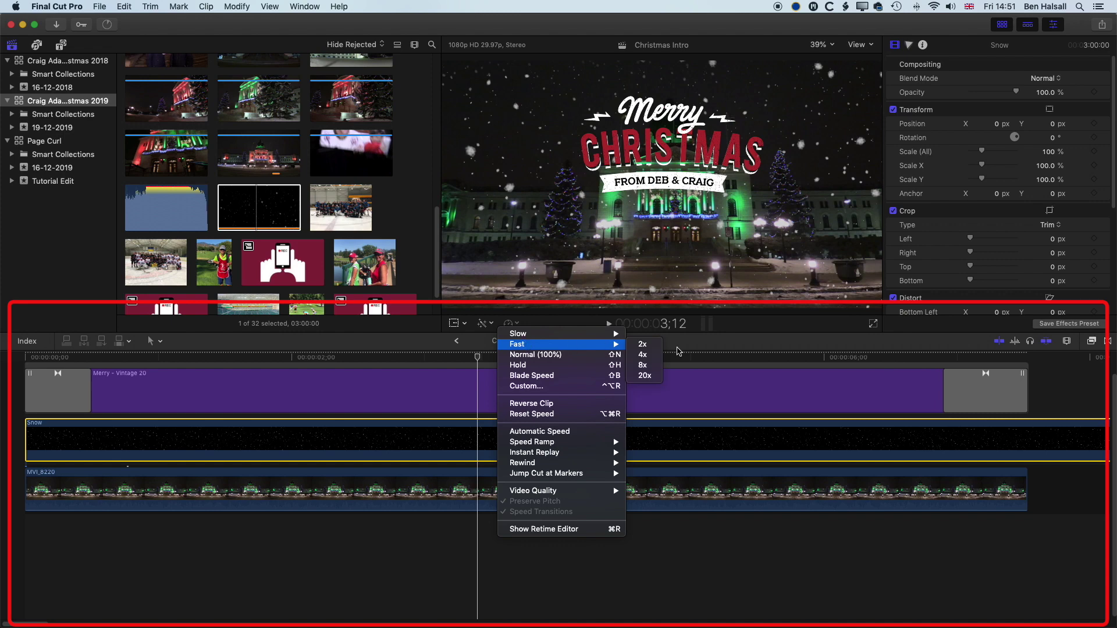
left_click(645, 347)
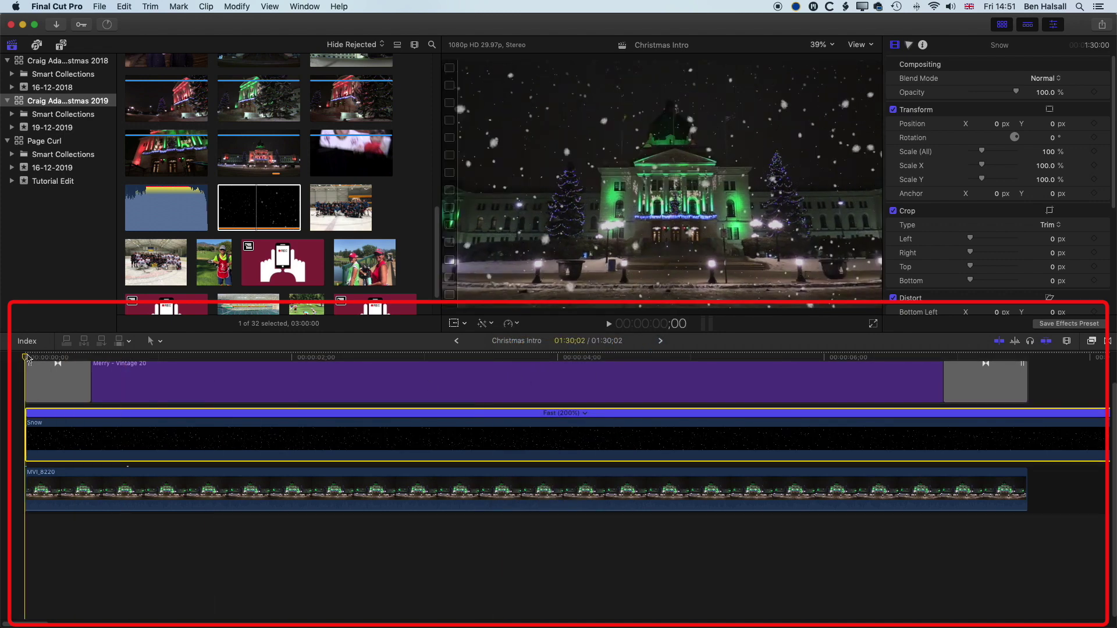
key("space")
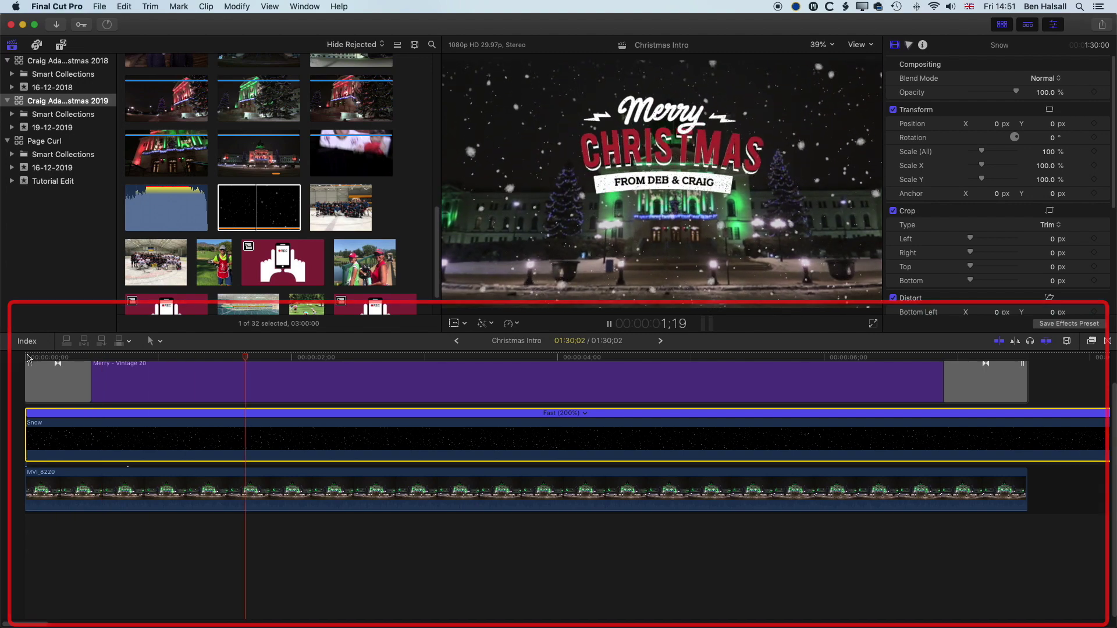
key("space")
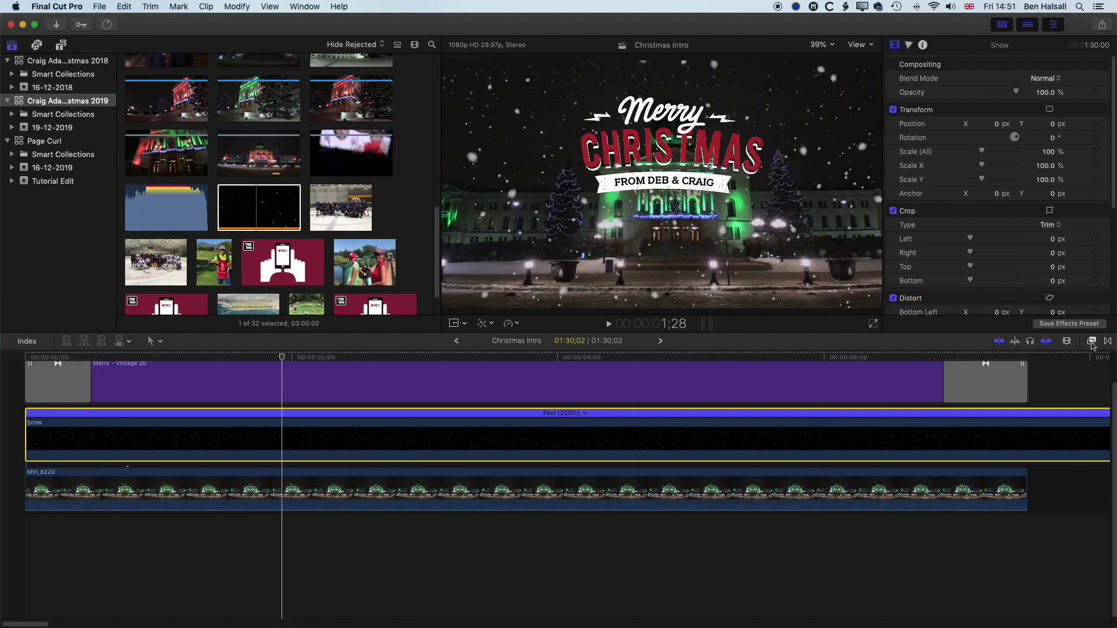
left_click(1093, 342)
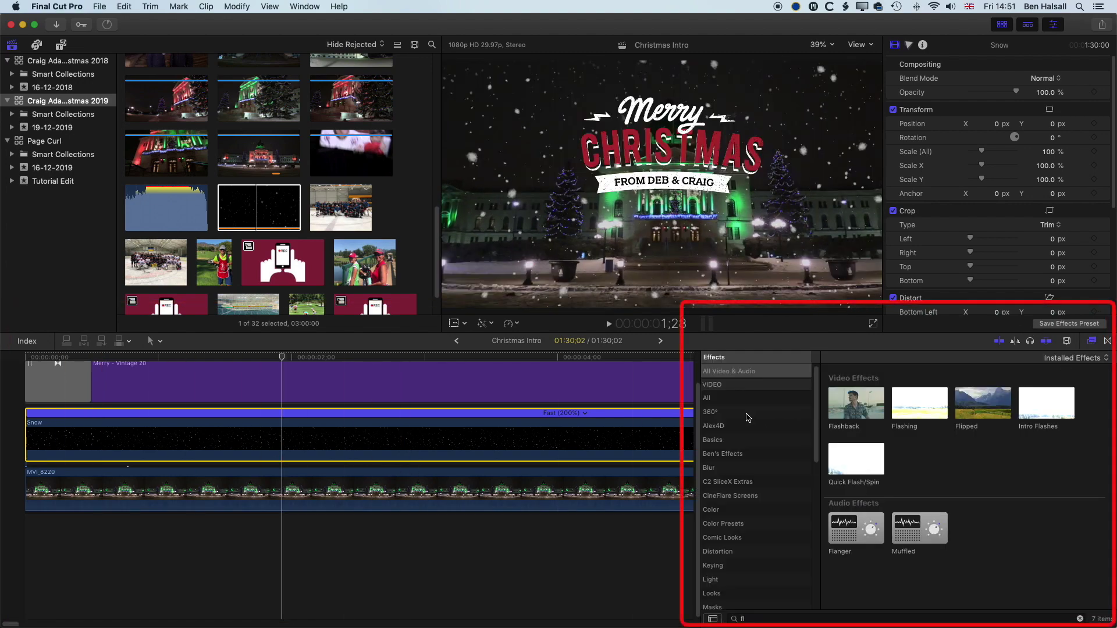
Apply a Gaussian blur to the Snow clip and lower its Amount to about 19.08.
left_click(720, 470)
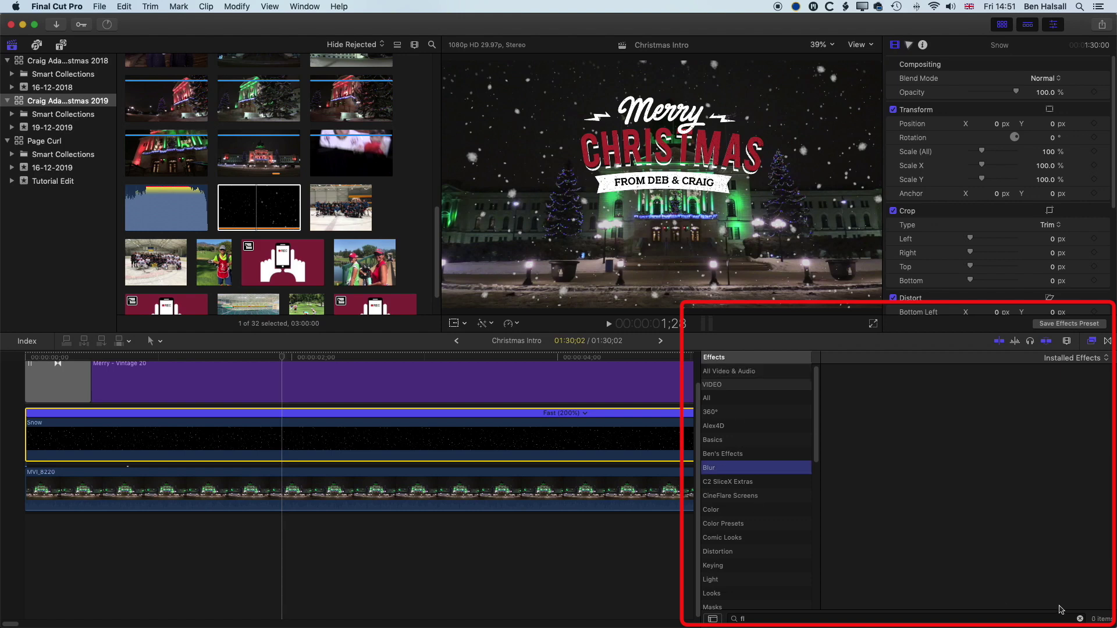
left_click(1080, 619)
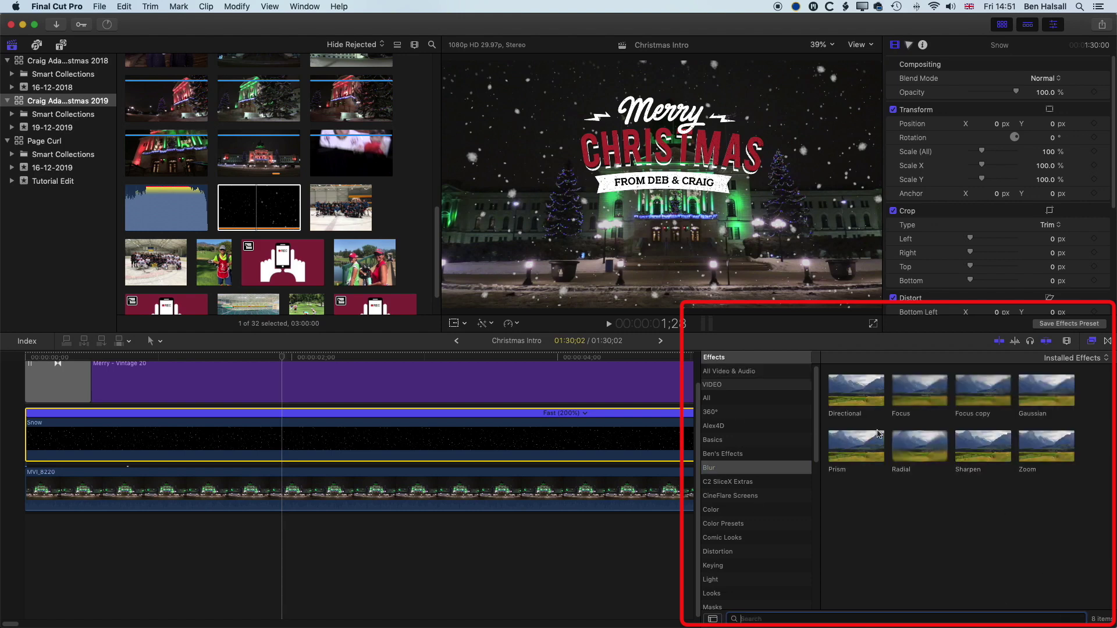
left_click_drag(1038, 388, 466, 440)
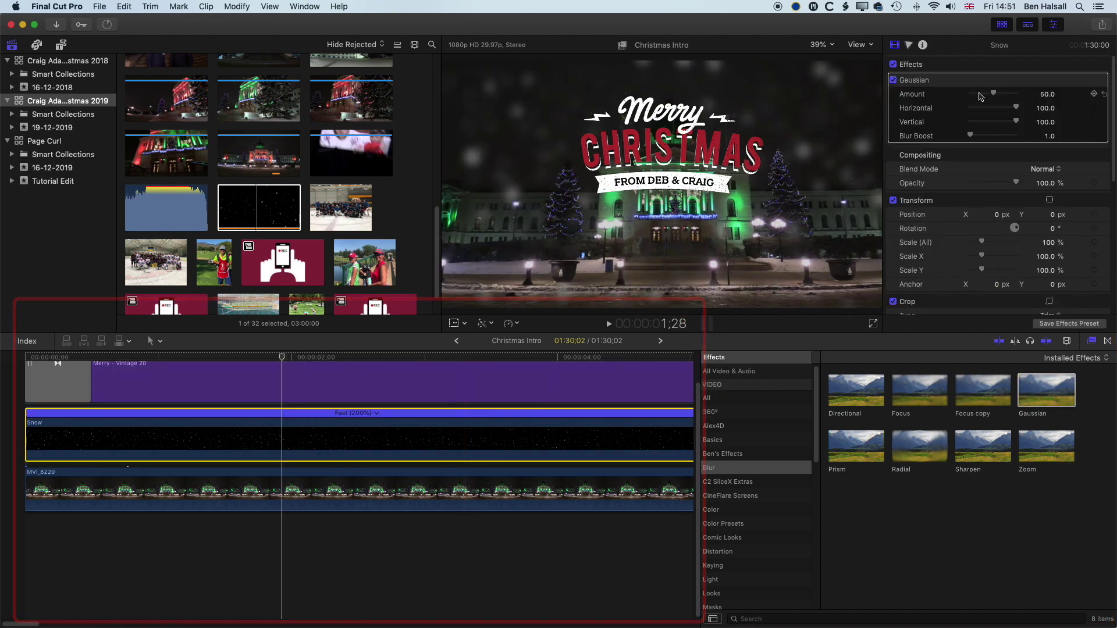
left_click_drag(995, 94, 979, 96)
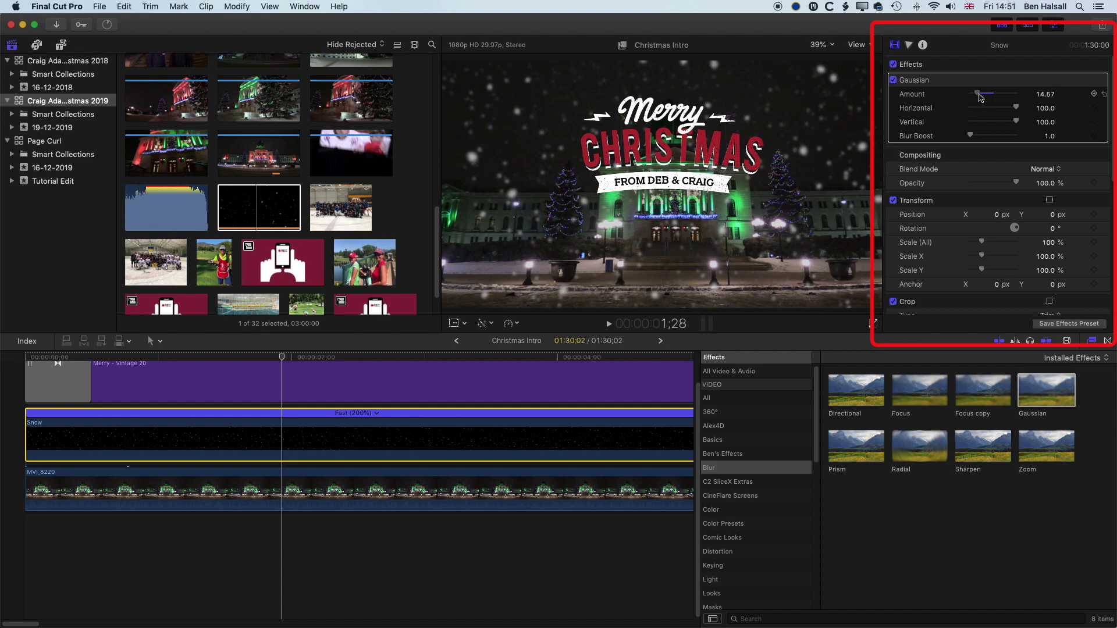
left_click_drag(979, 97, 980, 96)
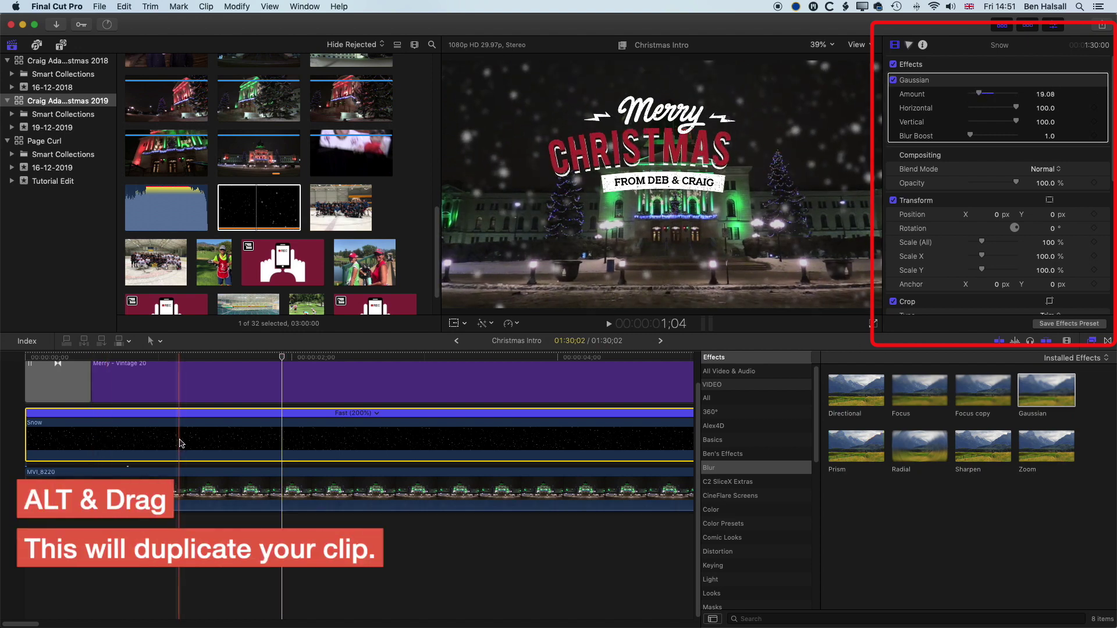
Option-drag a copy of the Snow clip above the original and set its Gaussian Amount to 0.
left_click_drag(179, 445, 176, 408)
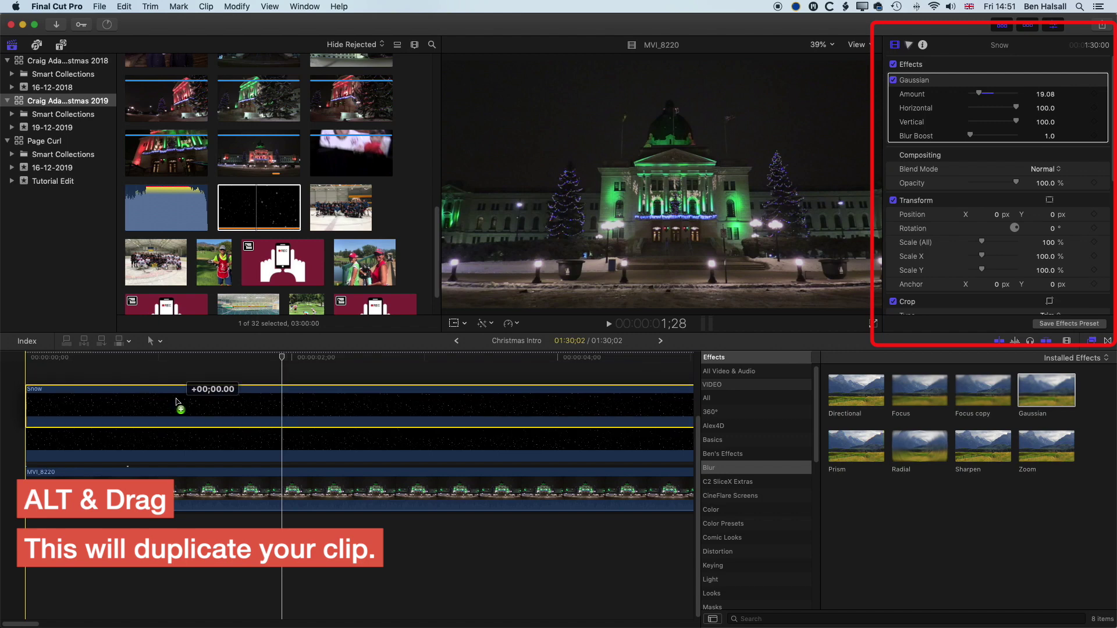
left_click_drag(176, 408, 179, 391)
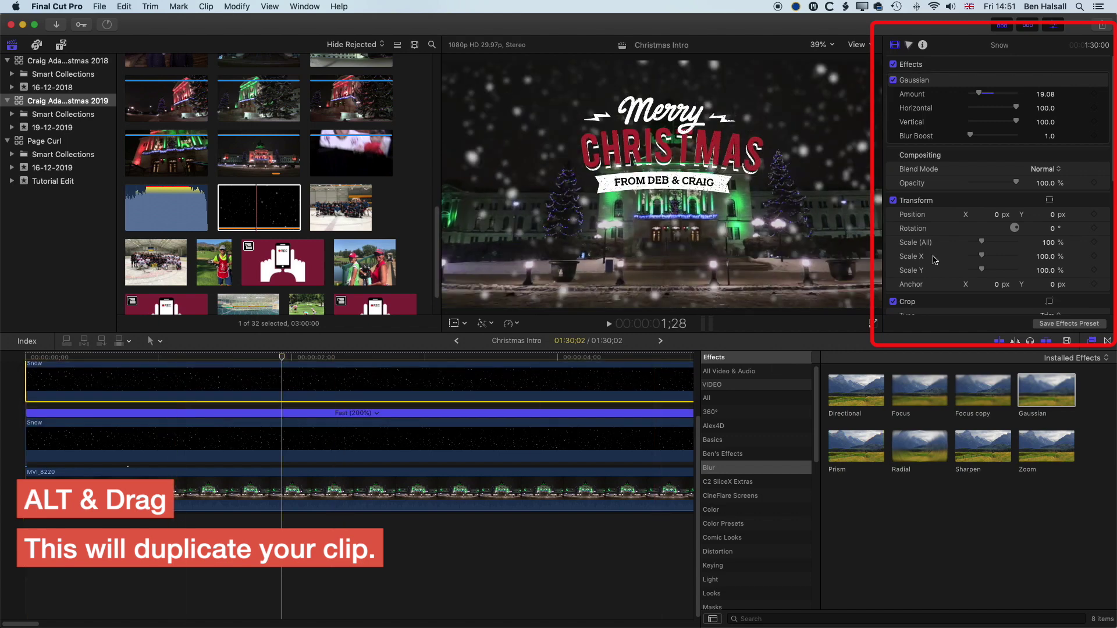
left_click_drag(983, 97, 971, 95)
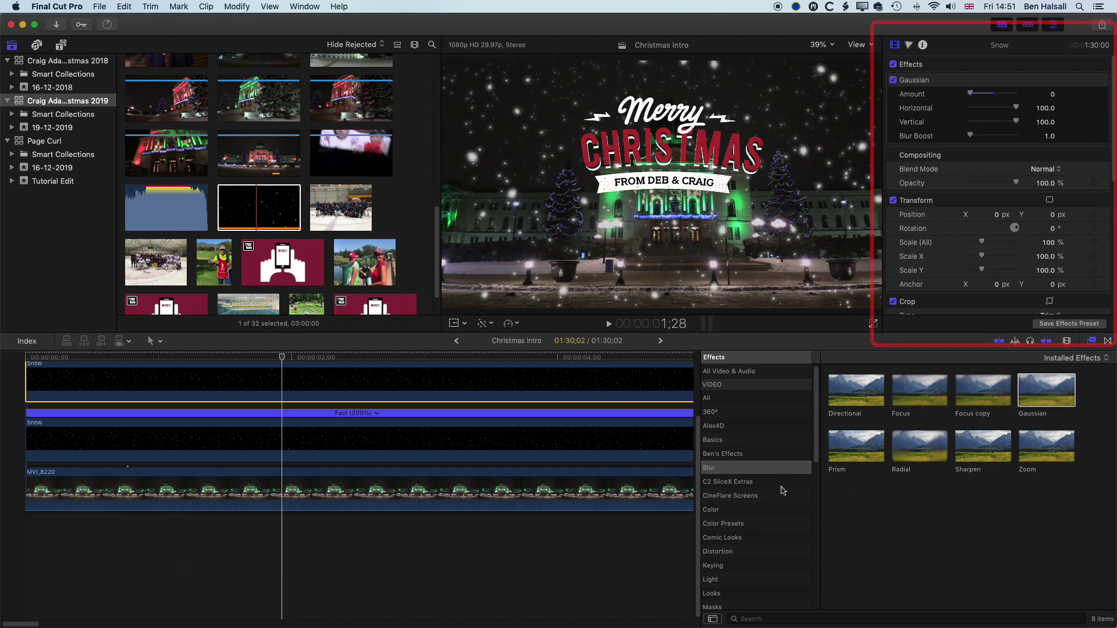
Find the Flipped effect in All Video & Audio and apply it to the top Snow clip.
left_click(733, 373)
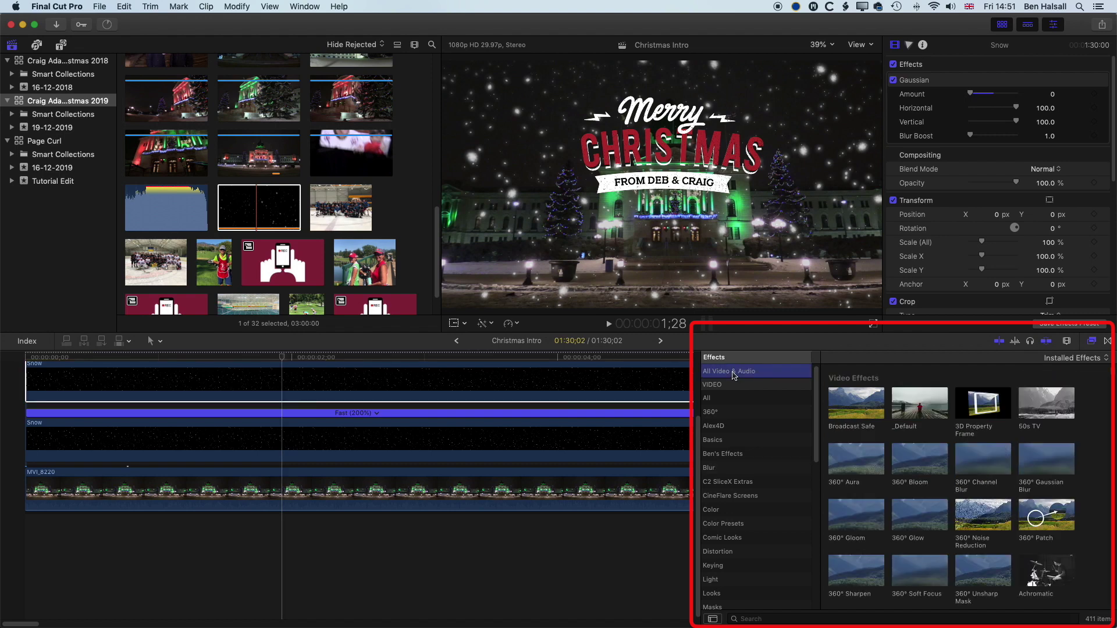
left_click(785, 619)
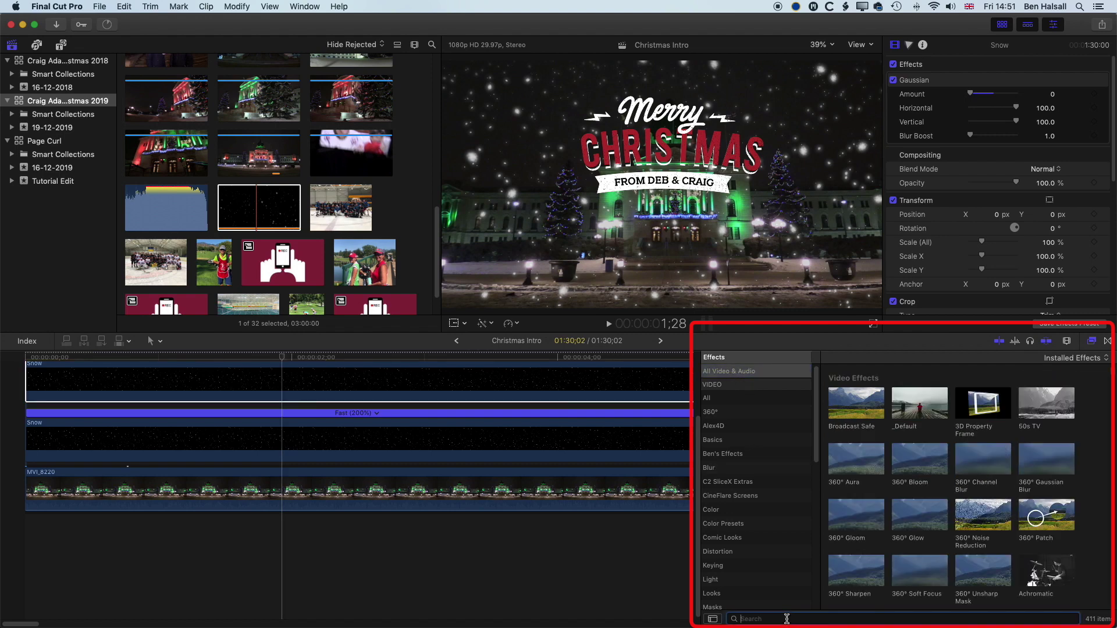
type("fl")
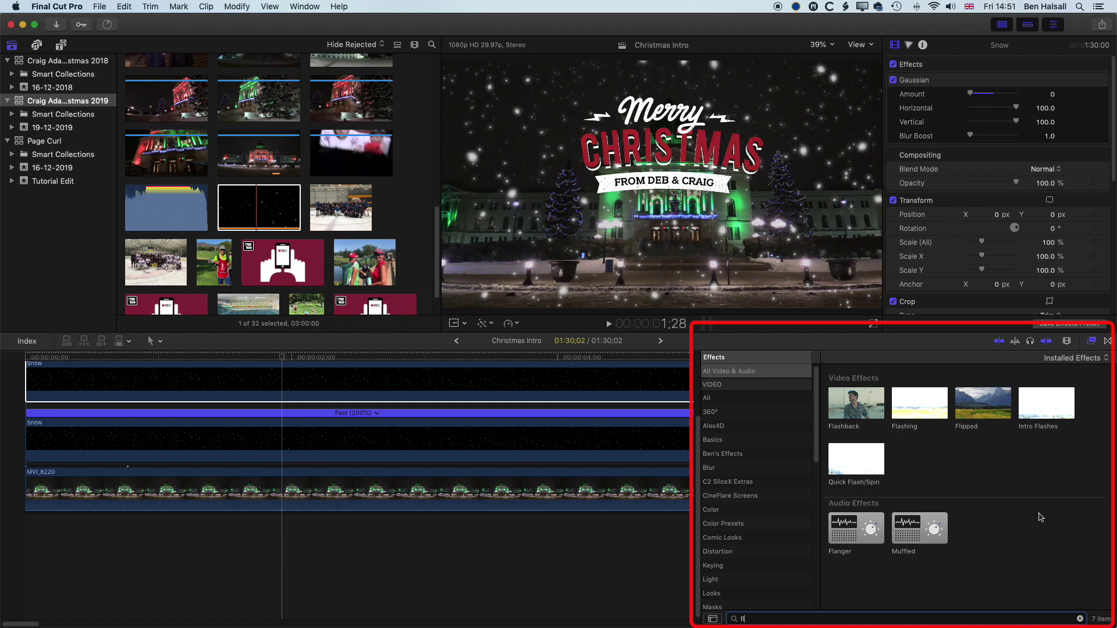
left_click(979, 406)
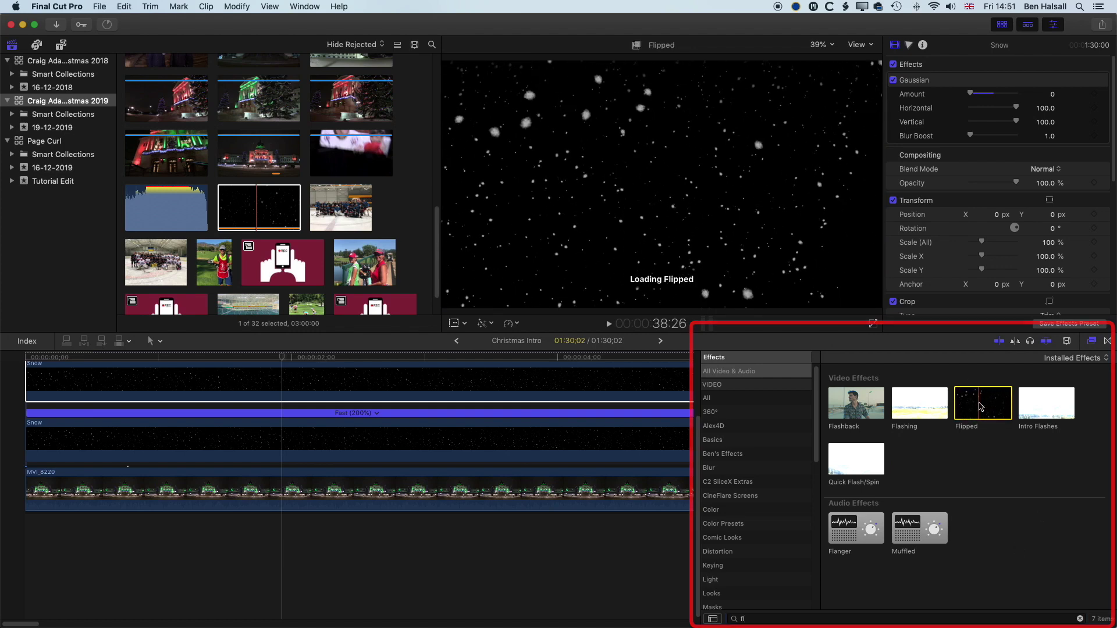
left_click_drag(979, 406, 491, 386)
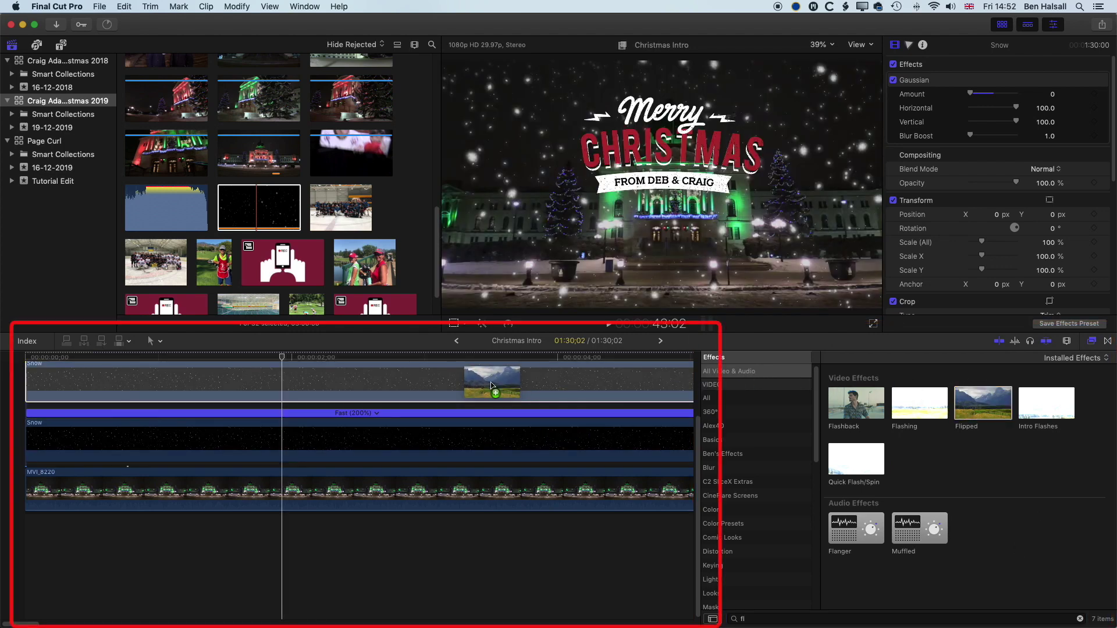
left_click_drag(491, 385, 492, 385)
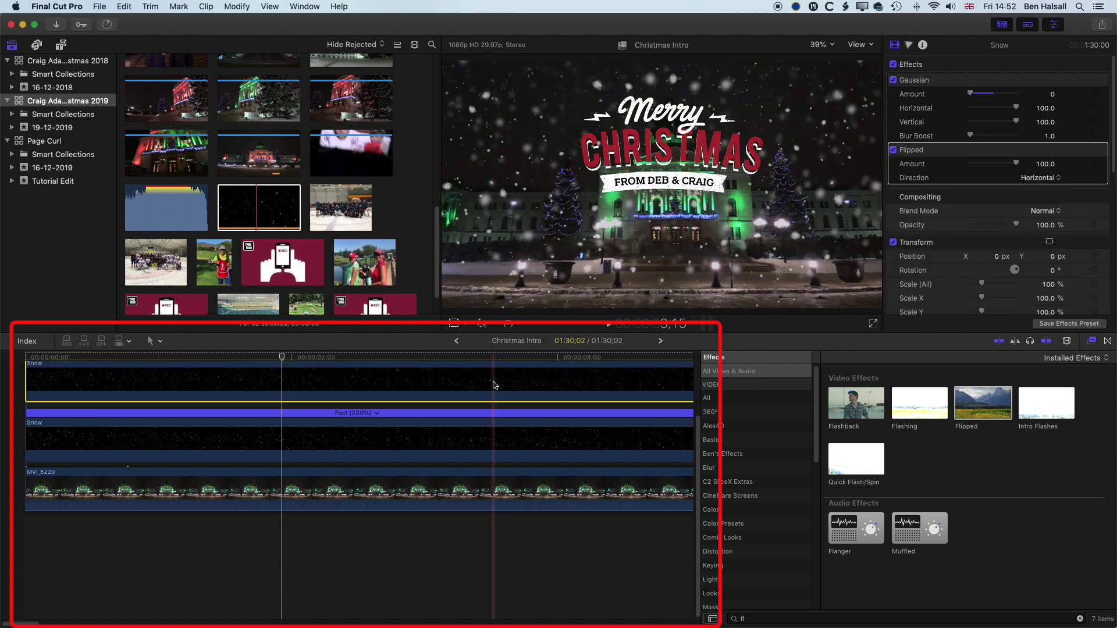
scroll(494, 385, "up", 2)
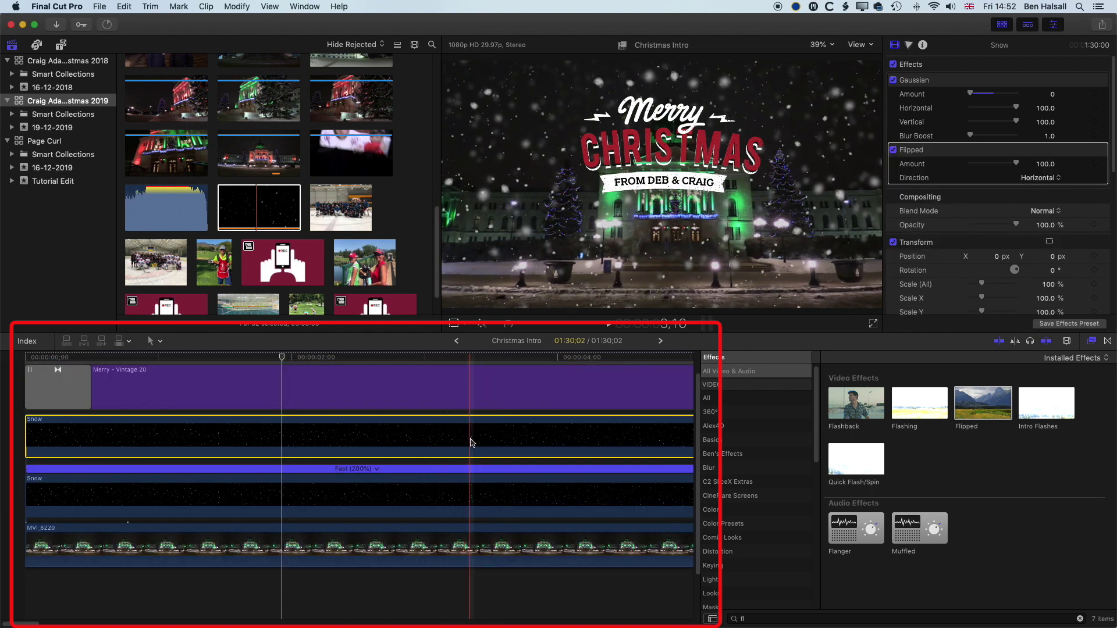
scroll(469, 443, "right", 3)
scroll(470, 442, "right", 3)
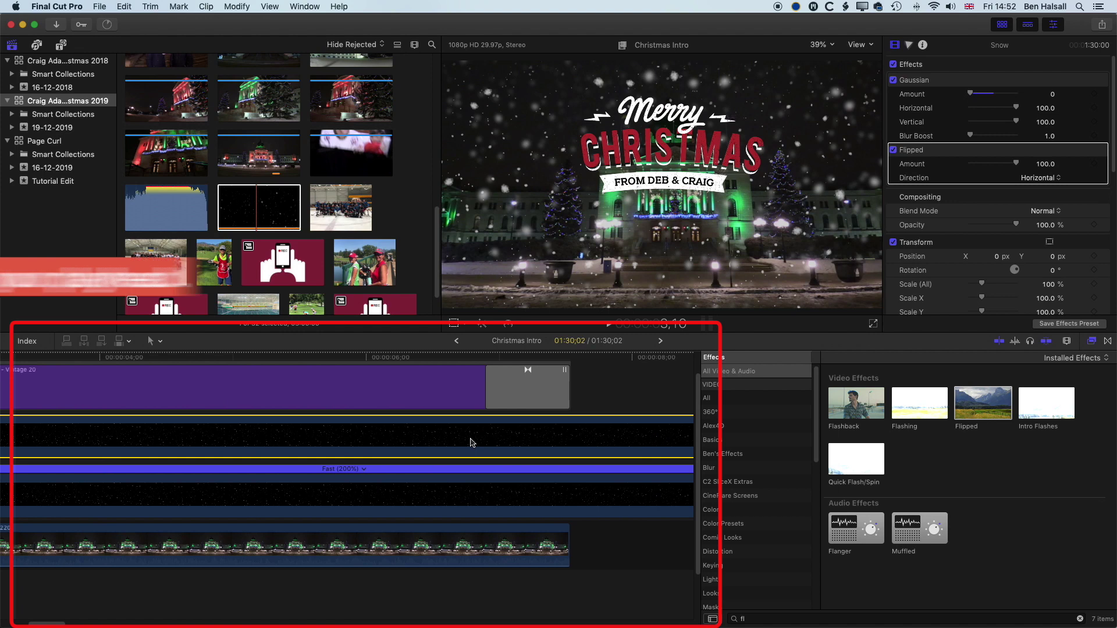
Trim both Snow clips to end where the building footage ends.
key("alt+bracketright")
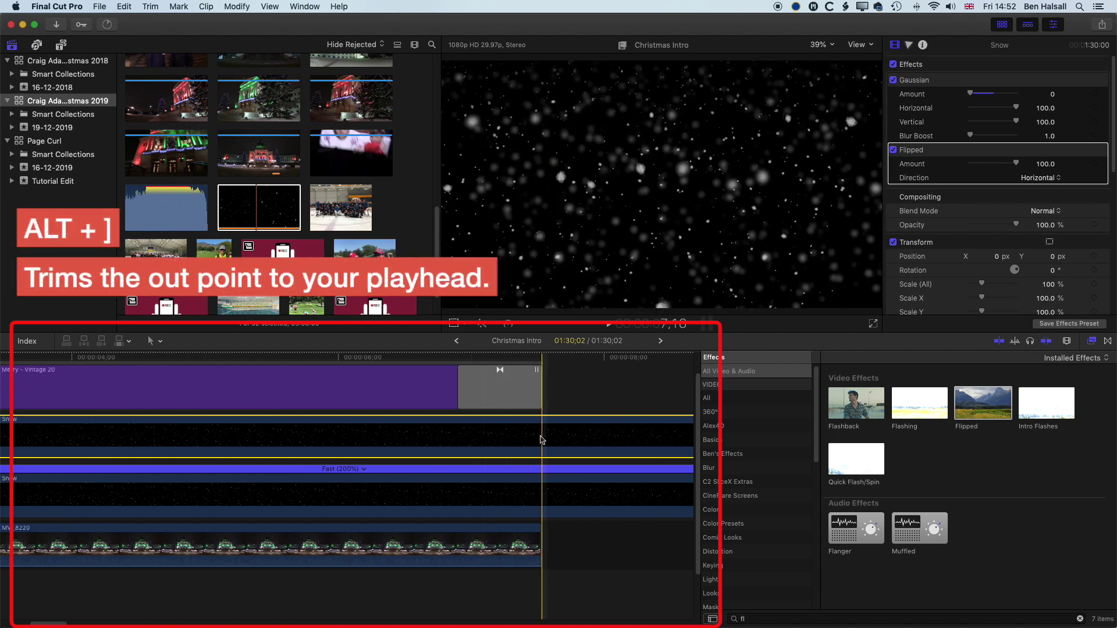
key("alt+bracketright")
left_click(539, 493)
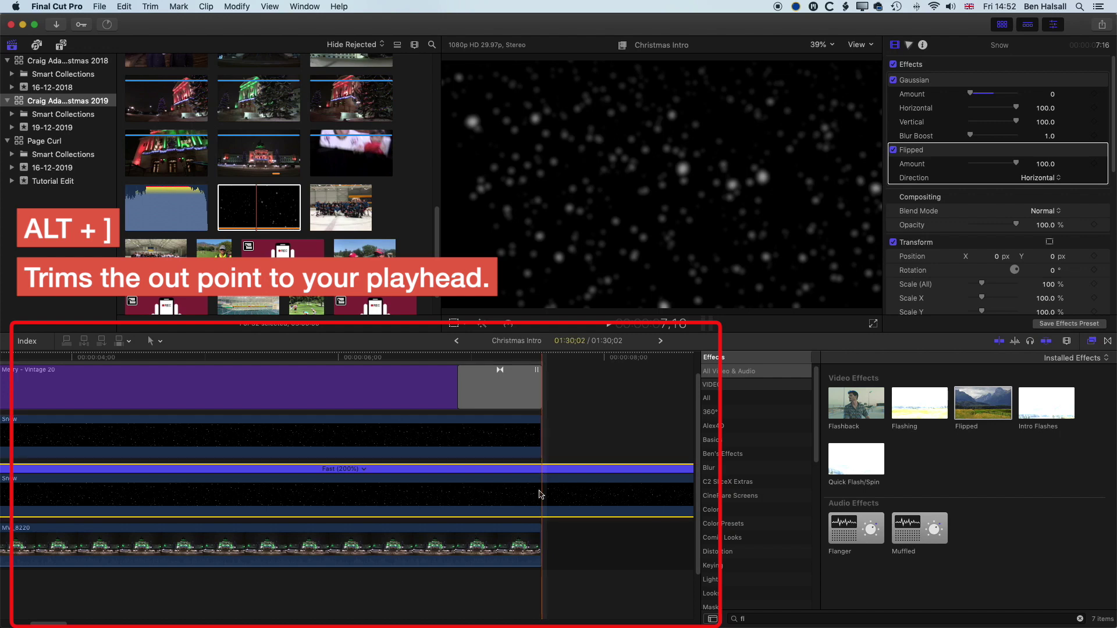
key("alt+bracketright")
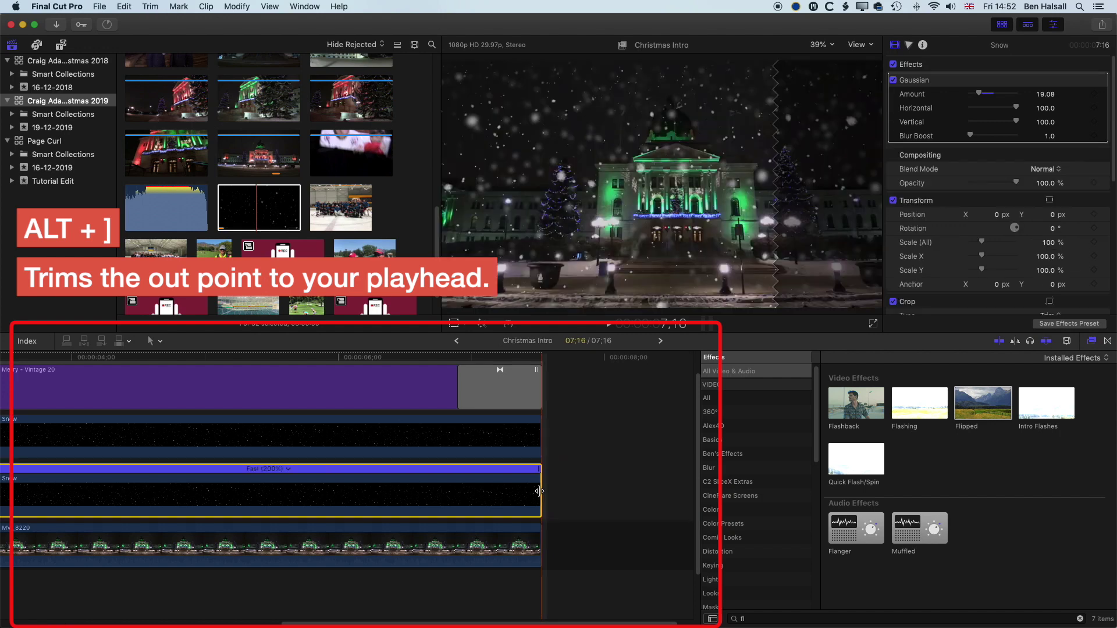
Speed the top Snow clip up to 200%.
left_click(498, 441)
scroll(393, 445, "left", 5)
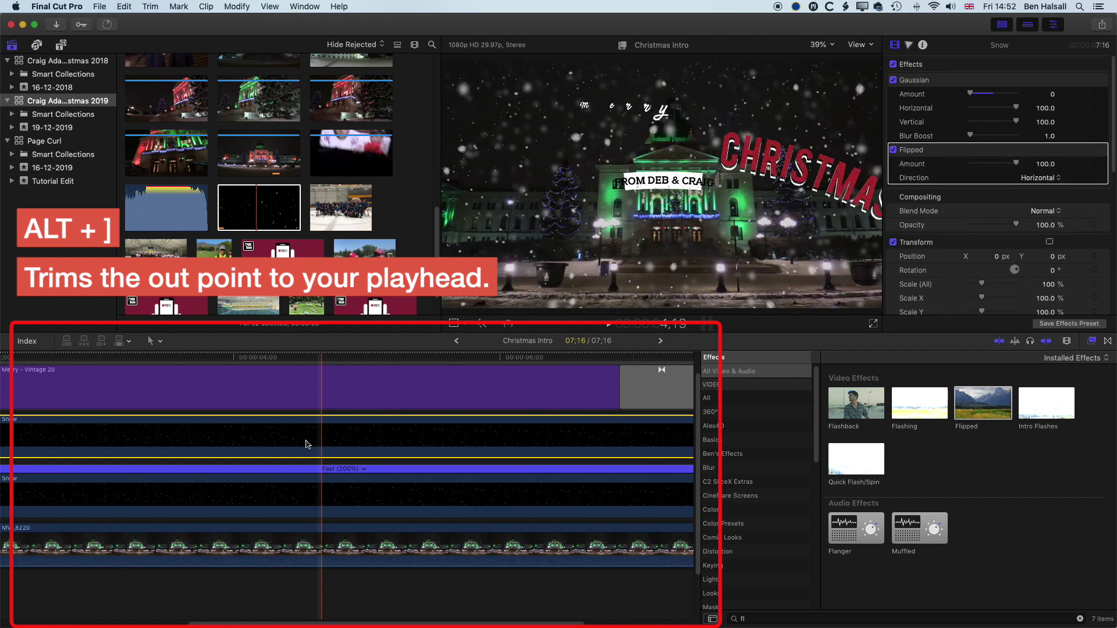
key("super+r")
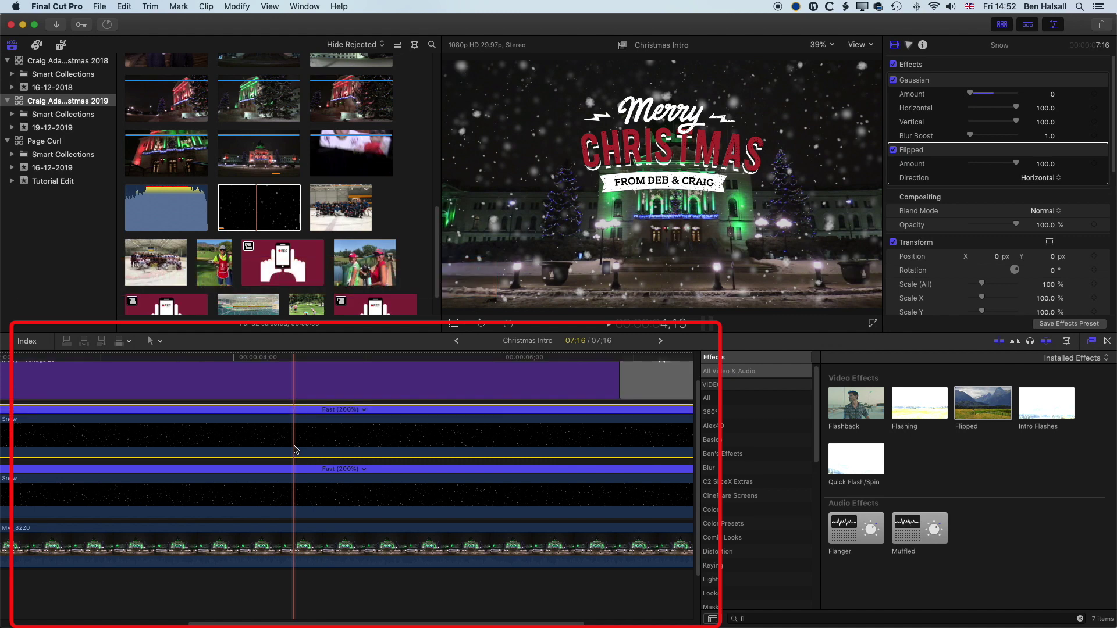
left_click(363, 411)
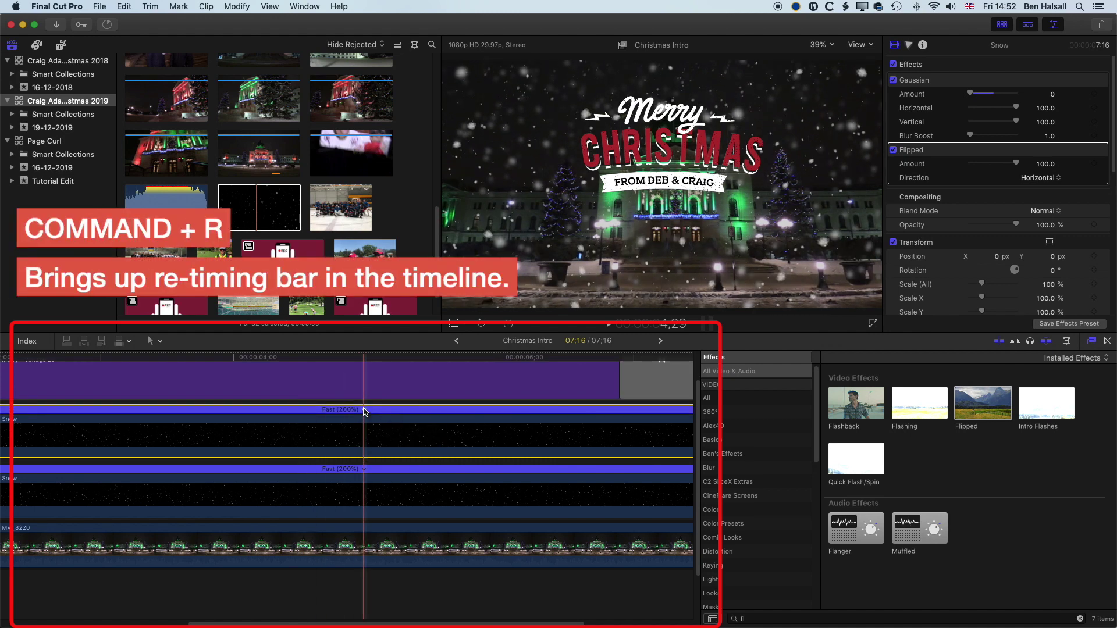
Slow the top Snow clip to about 135% and play the intro from the beginning.
key("super+minus")
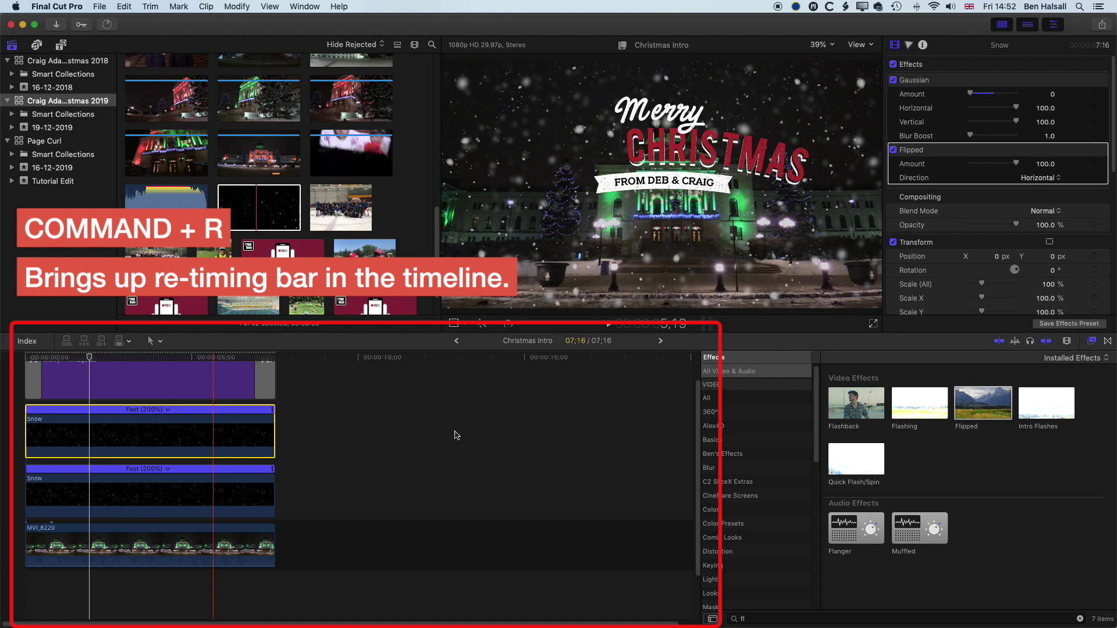
mouse_move(279, 418)
left_mouse_down()
mouse_move(225, 419)
mouse_move(383, 424)
mouse_move(274, 422)
left_mouse_up()
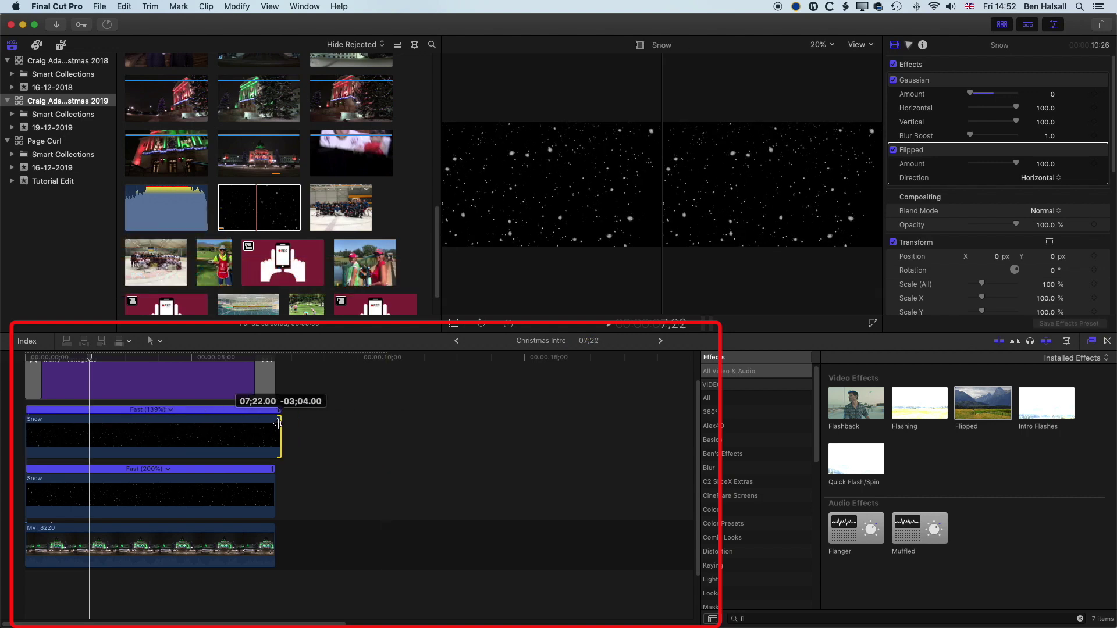
left_click(24, 357)
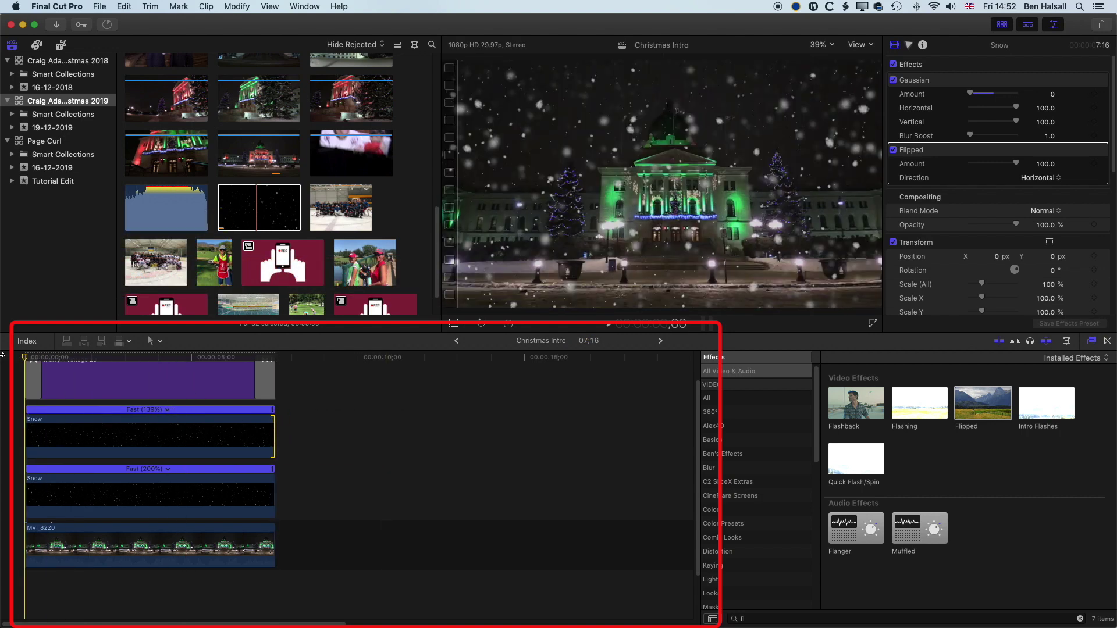
key("space")
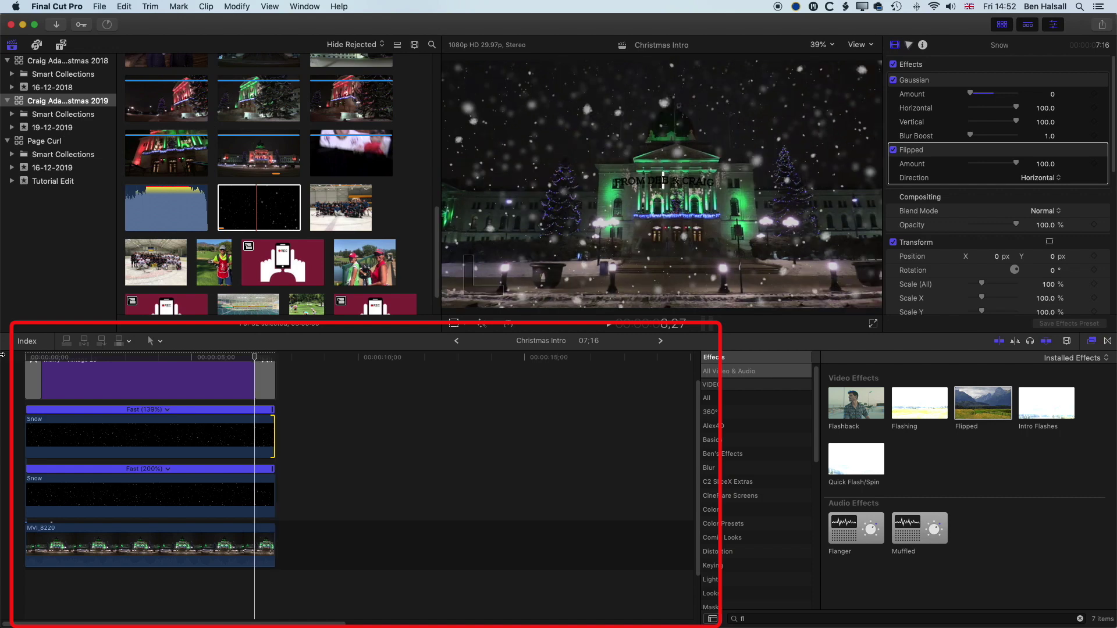
key("space")
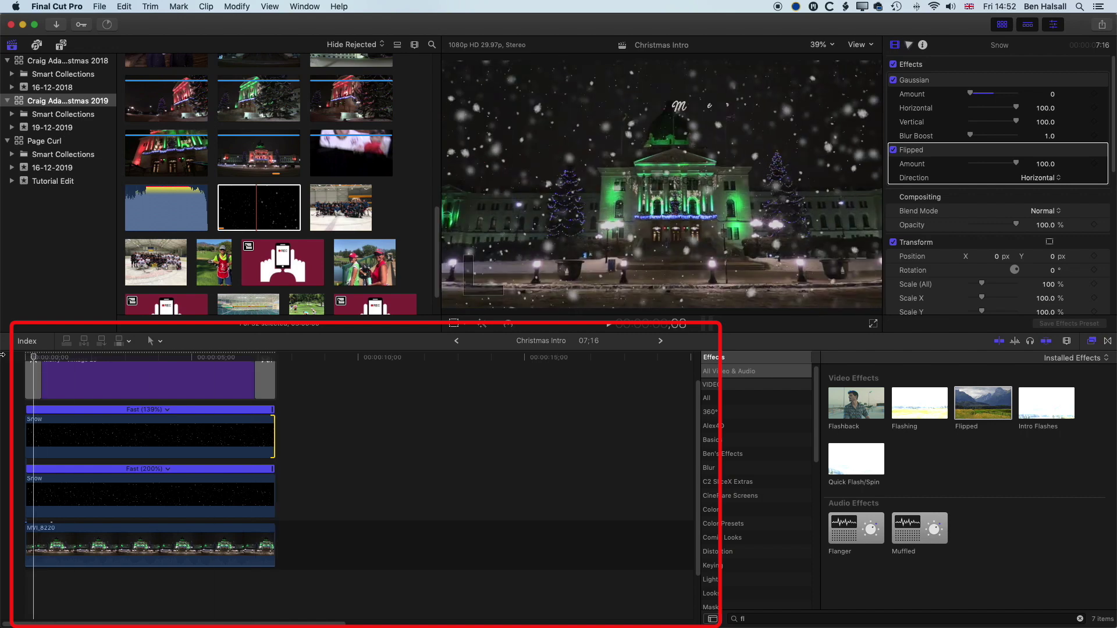
key("Home")
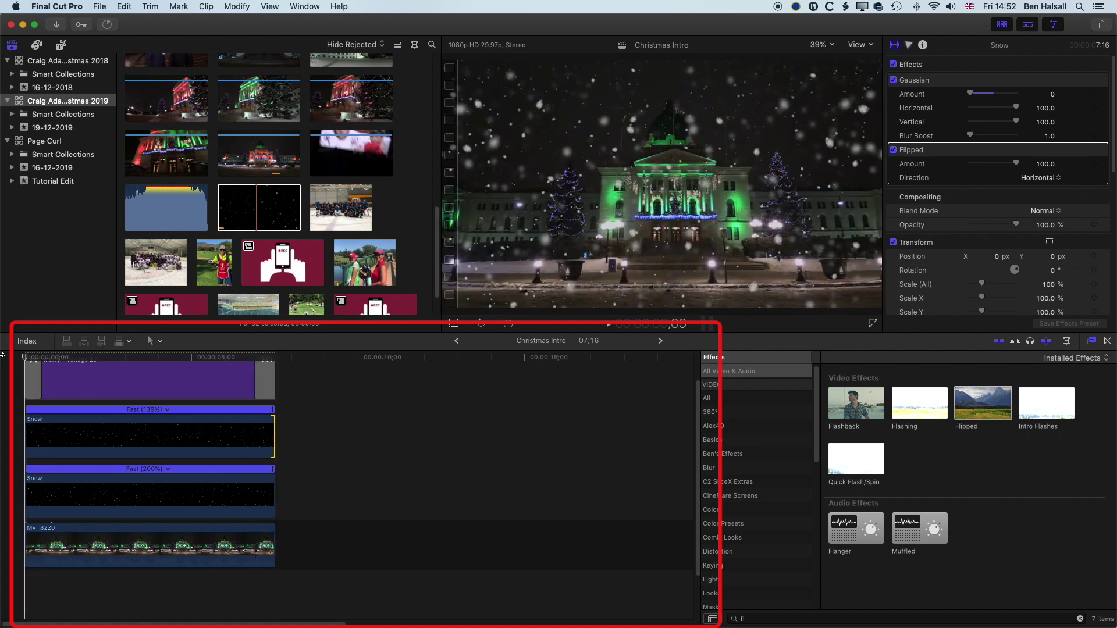